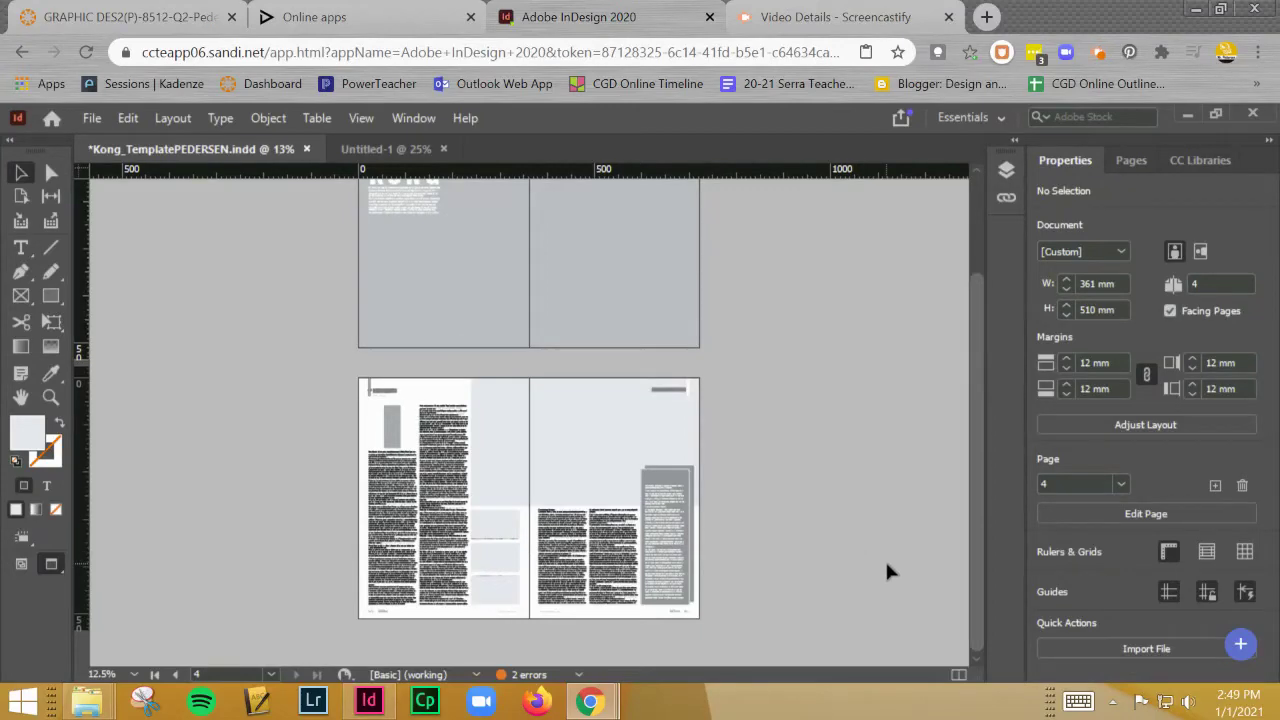
Examine the page number and magazine name footer at the lower-left corner of page 3
click(529, 502)
key(ctrl+=)
key(ctrl+=)
key(ctrl+=)
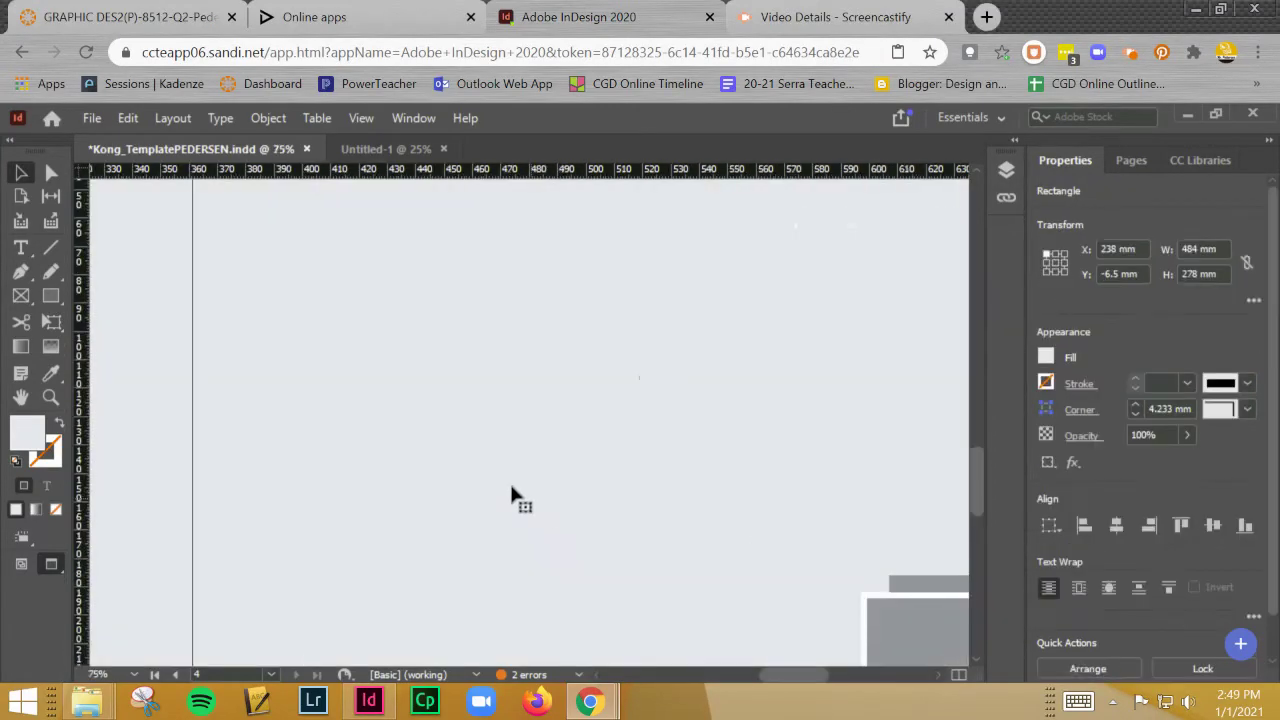
drag(577, 517, 569, 244)
drag(569, 329, 583, 331)
key(ctrl+-)
drag(403, 457, 428, 344)
scroll(428, 344, right, 5)
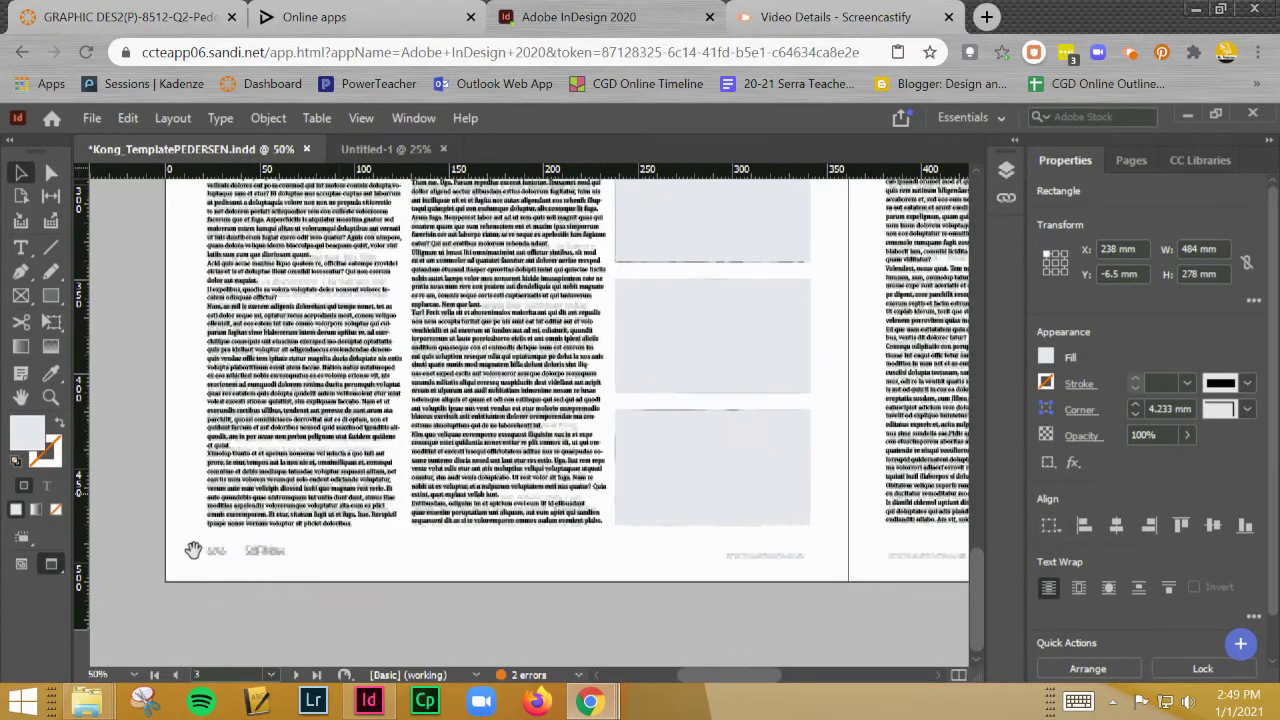
scroll(268, 553, right, 3)
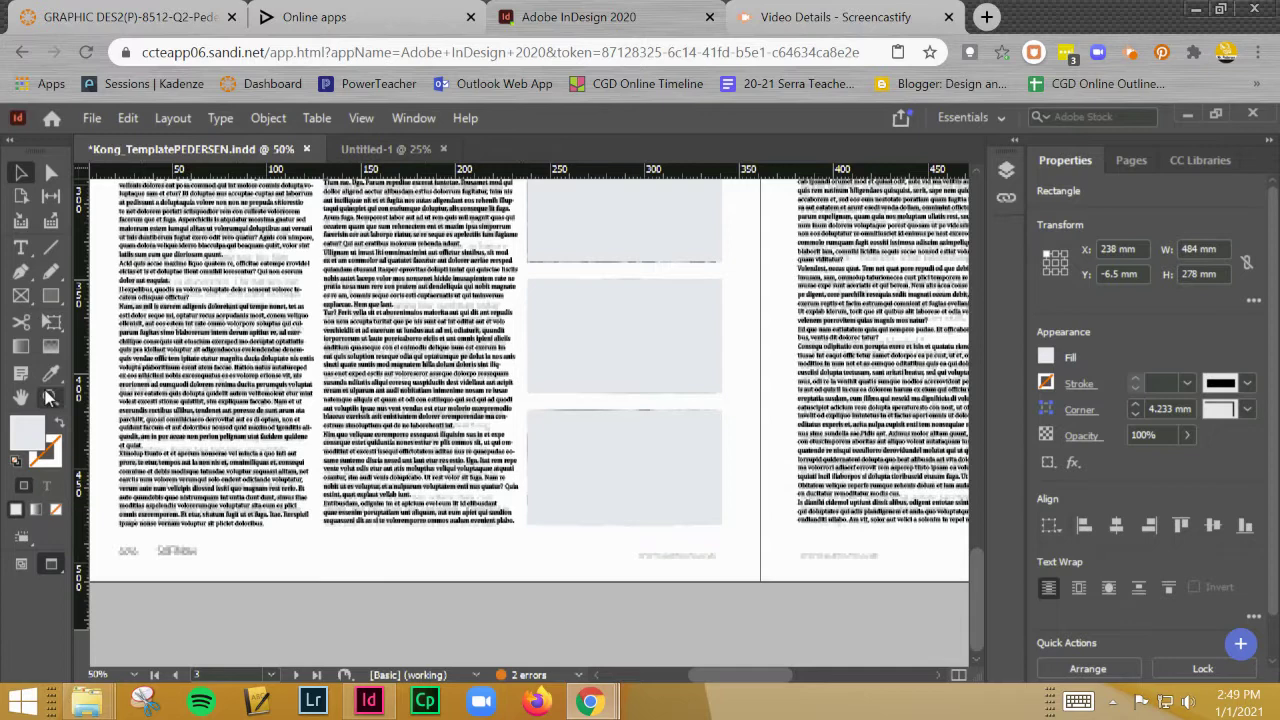
click(20, 247)
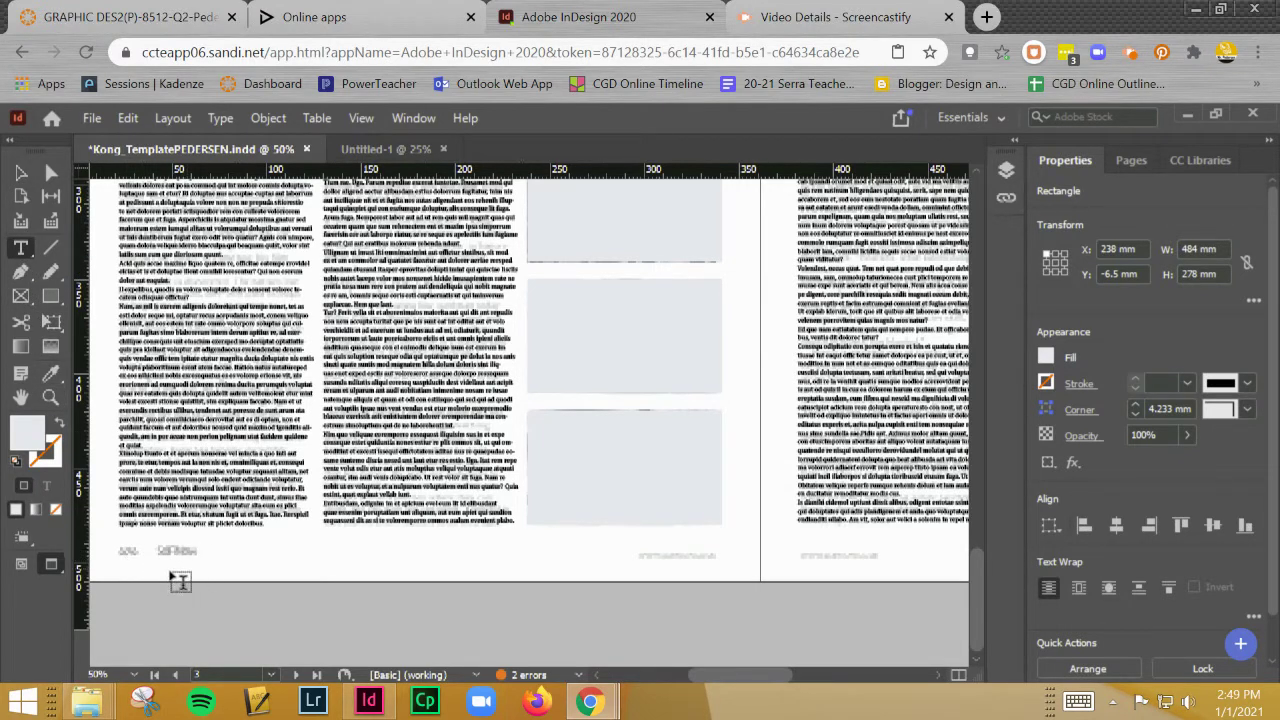
drag(469, 500, 653, 500)
key(ctrl+=)
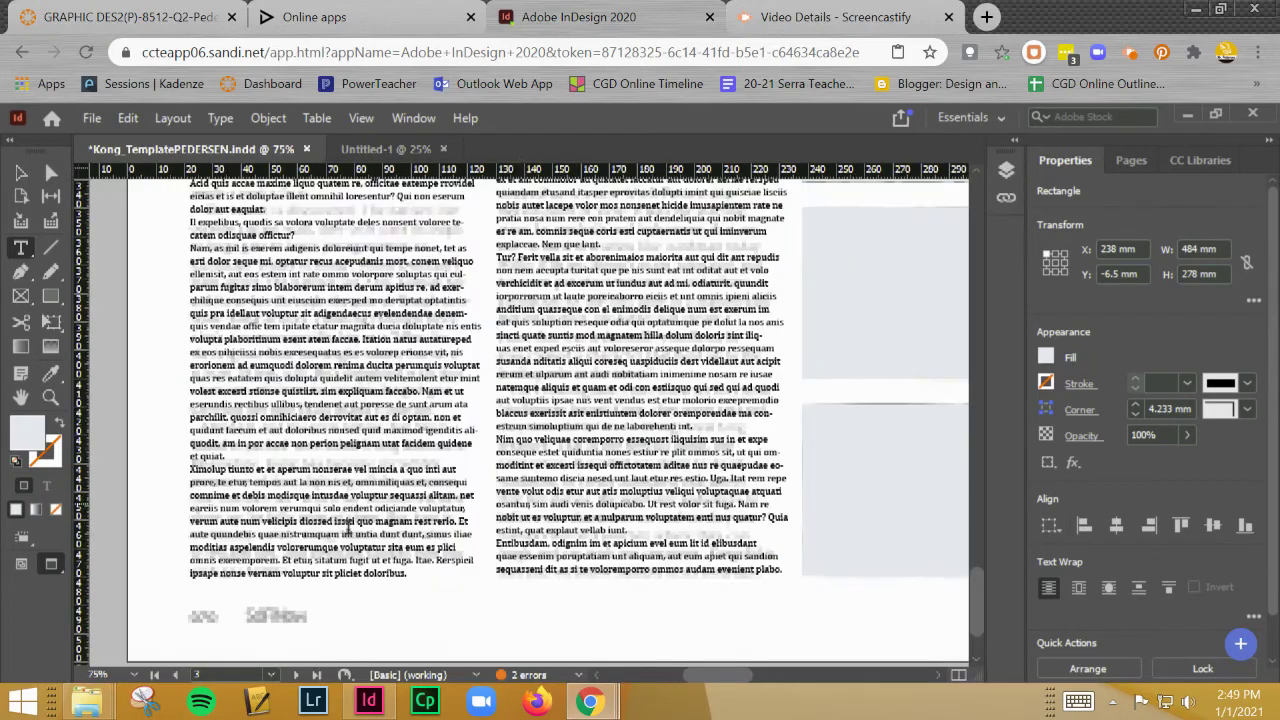
drag(500, 411, 522, 401)
key(ctrl+equal)
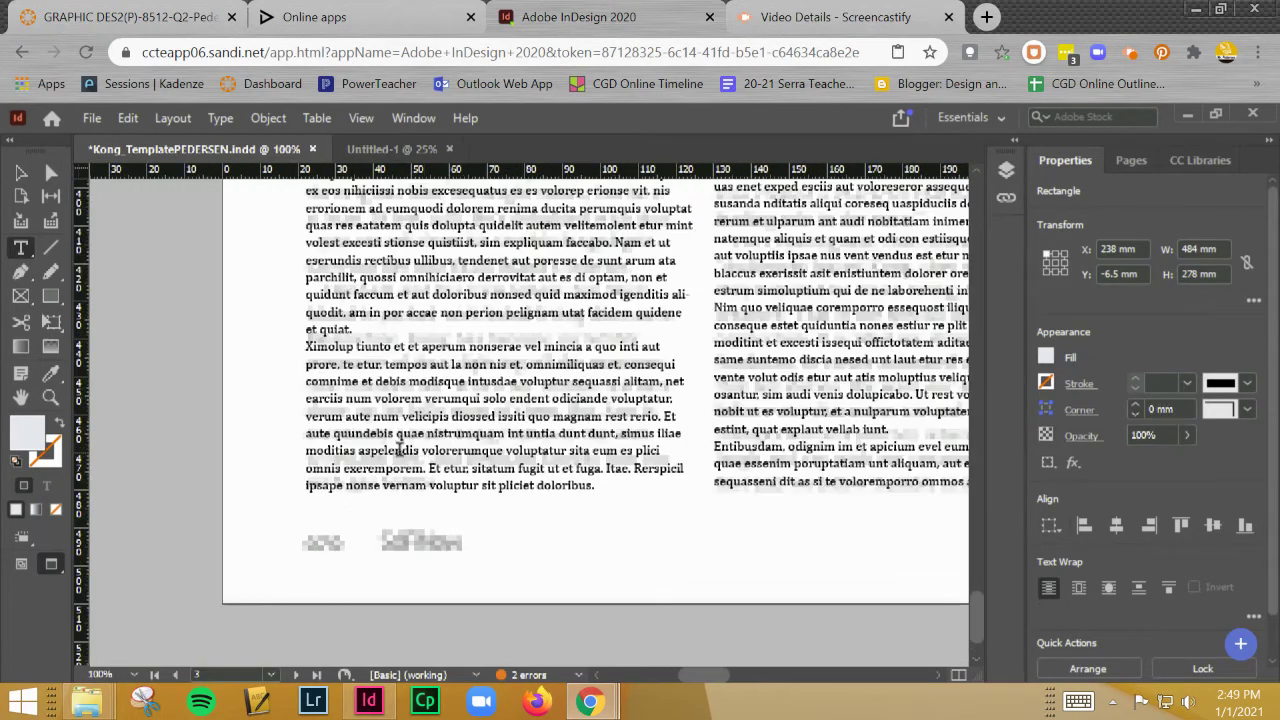
drag(403, 450, 305, 433)
drag(419, 366, 390, 364)
key(Escape)
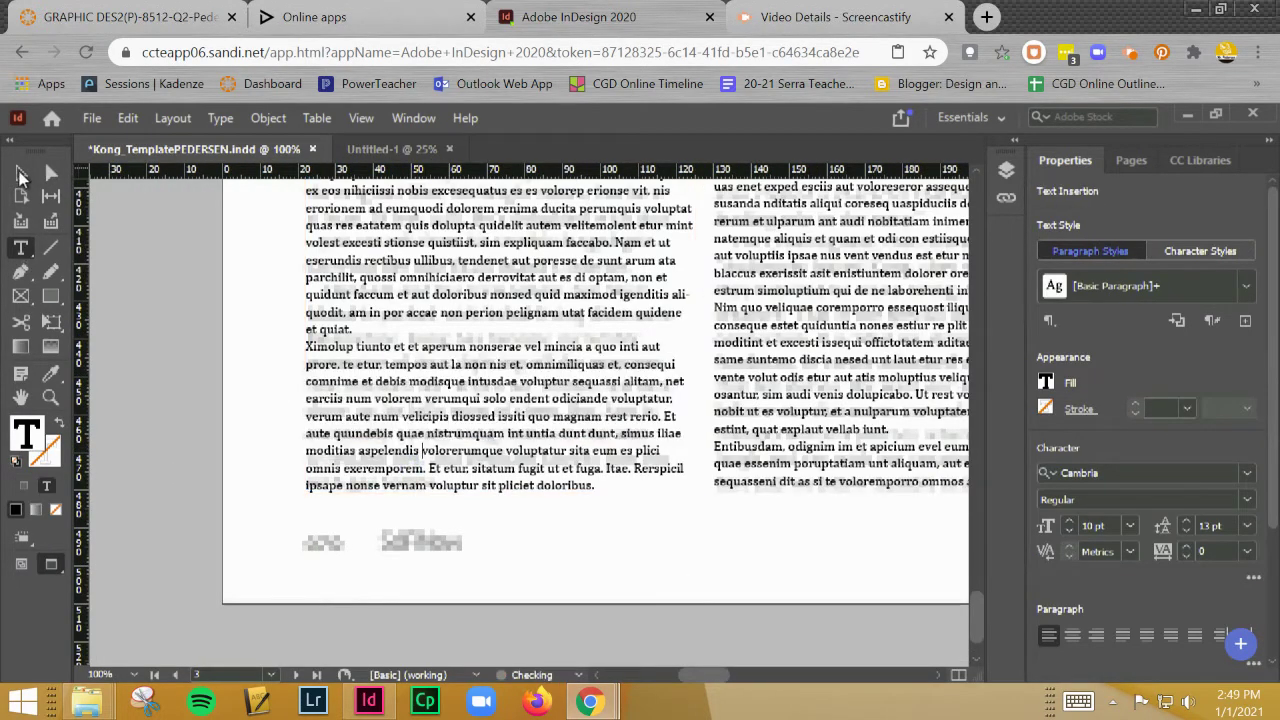
click(212, 375)
drag(494, 483, 406, 414)
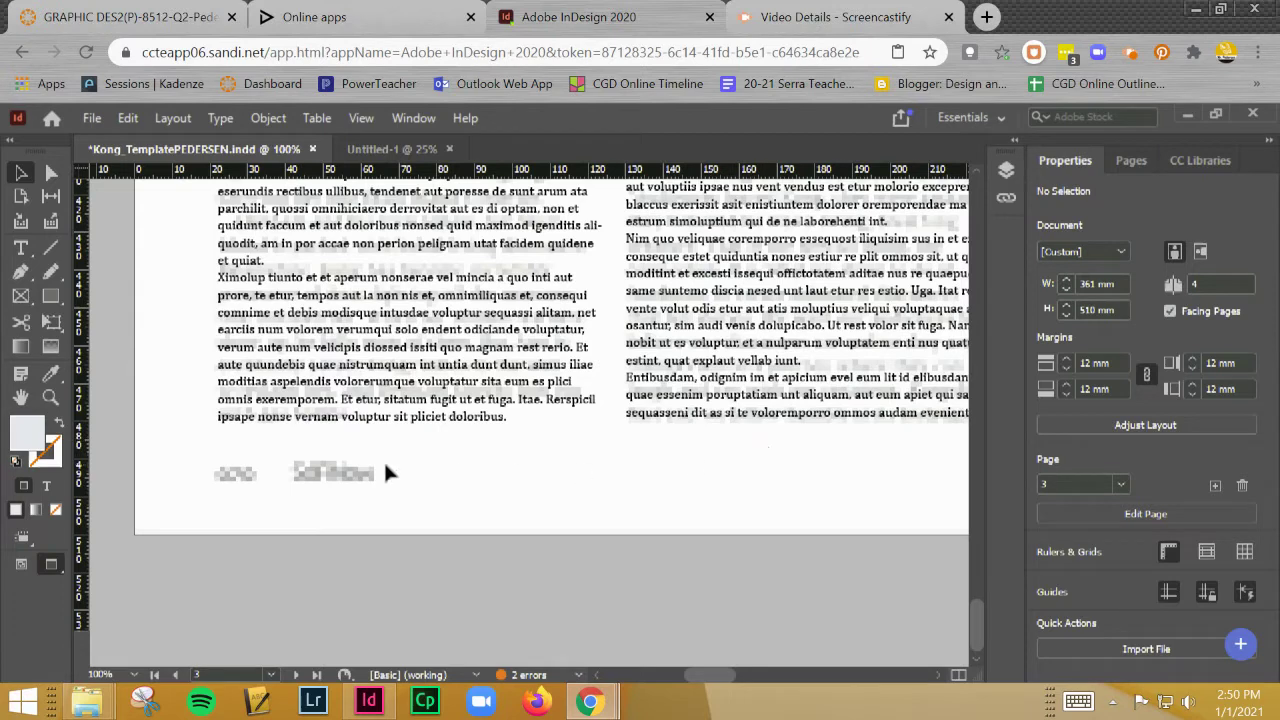
Show the frame edges and guides, and add a text frame reading 205 over page 3's blurred page number
click(22, 250)
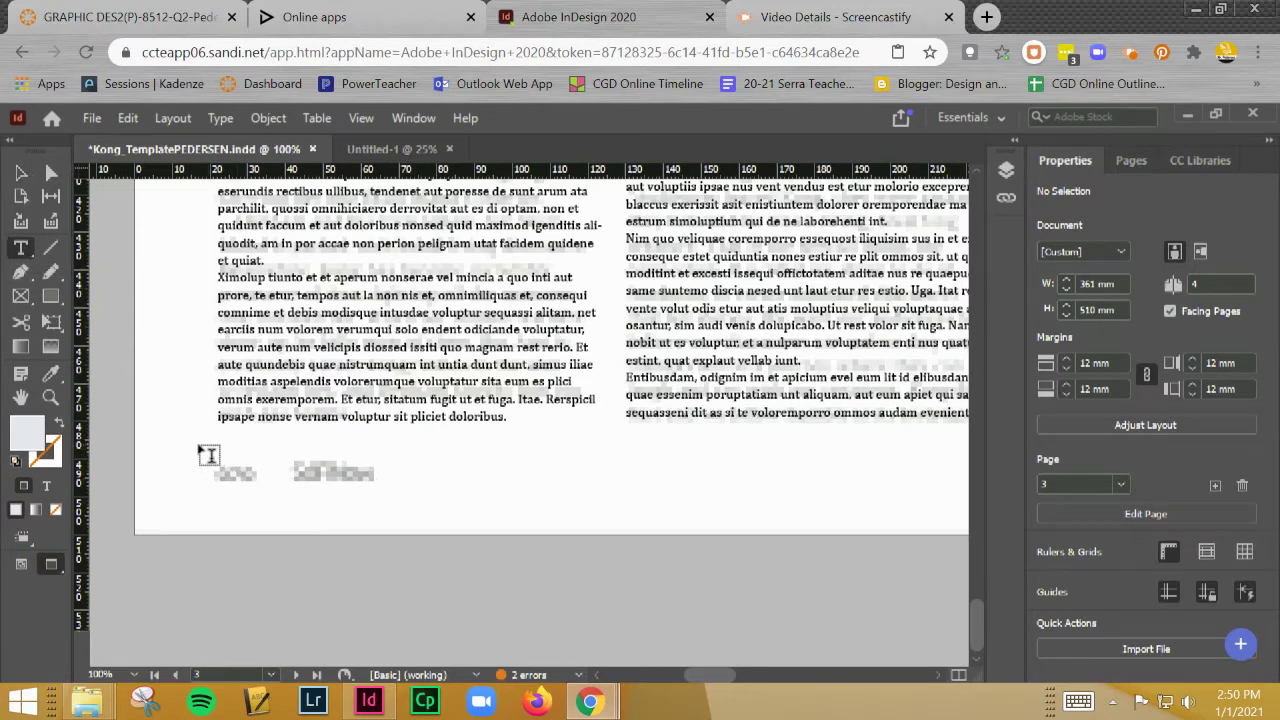
click(22, 247)
click(21, 564)
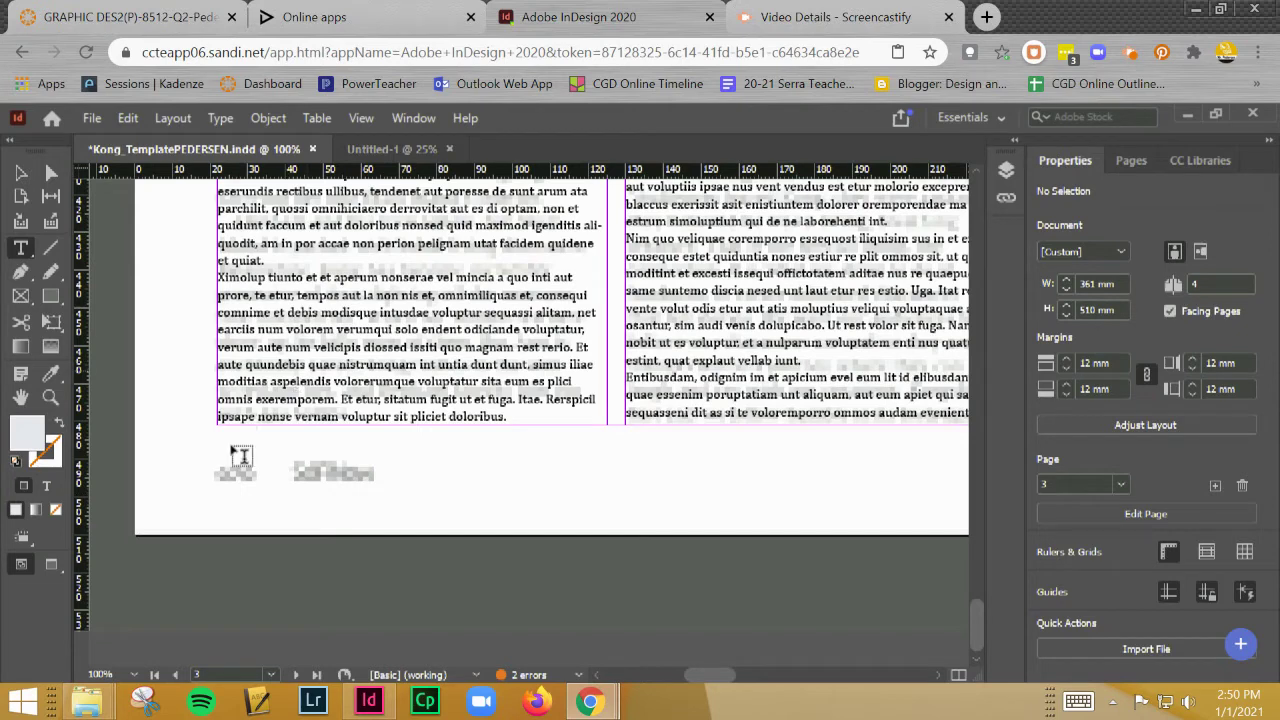
drag(195, 442, 275, 500)
text(205)
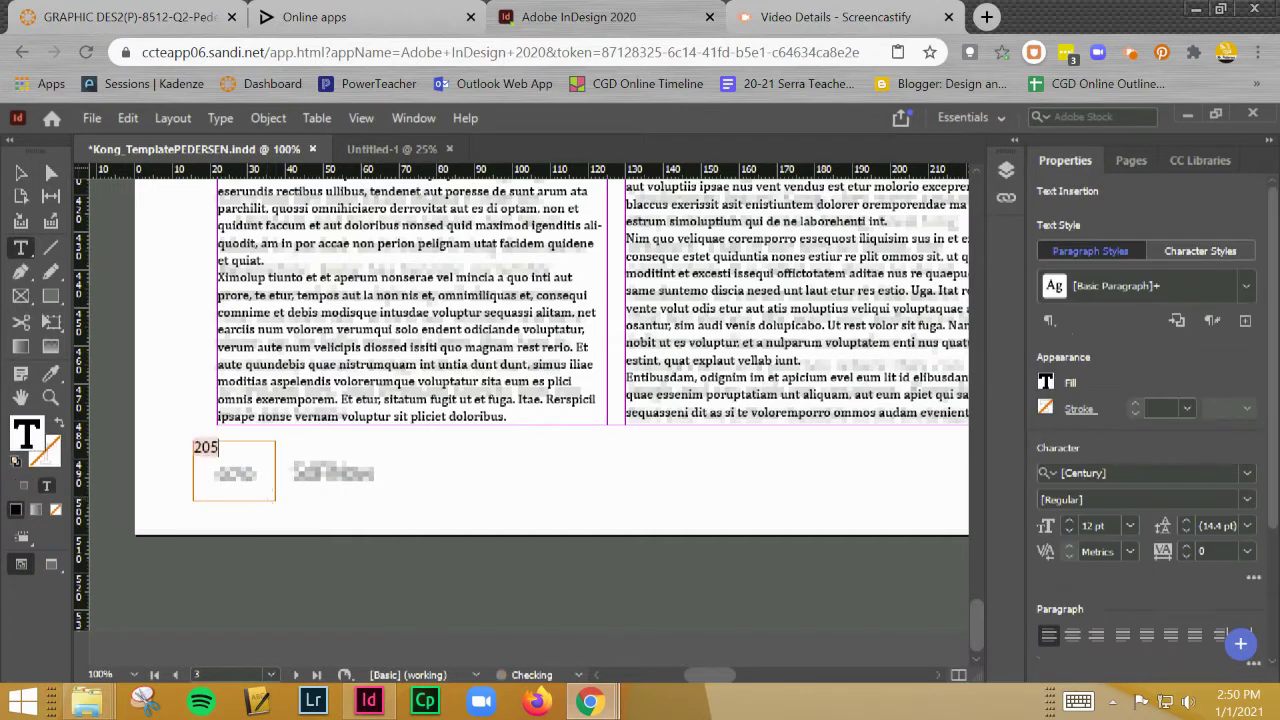
Set the font of the 205 page number to Impact and finish editing its text
key(ctrl+a)
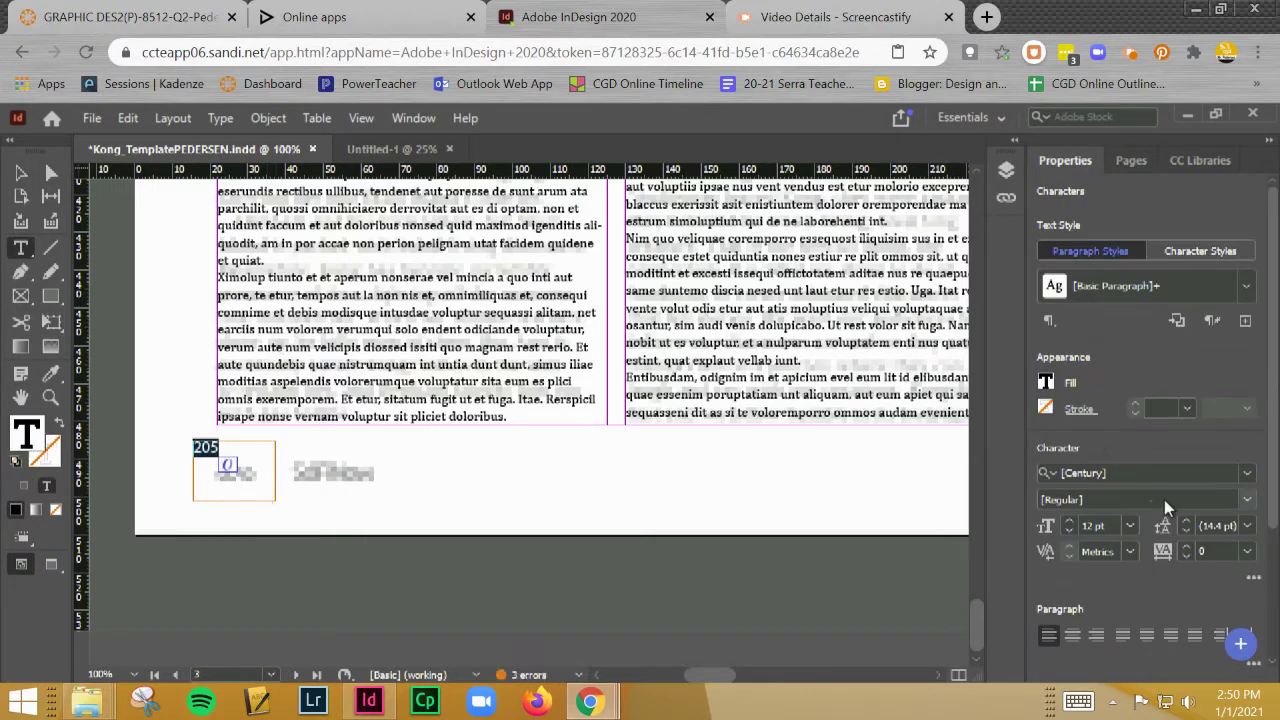
click(1247, 474)
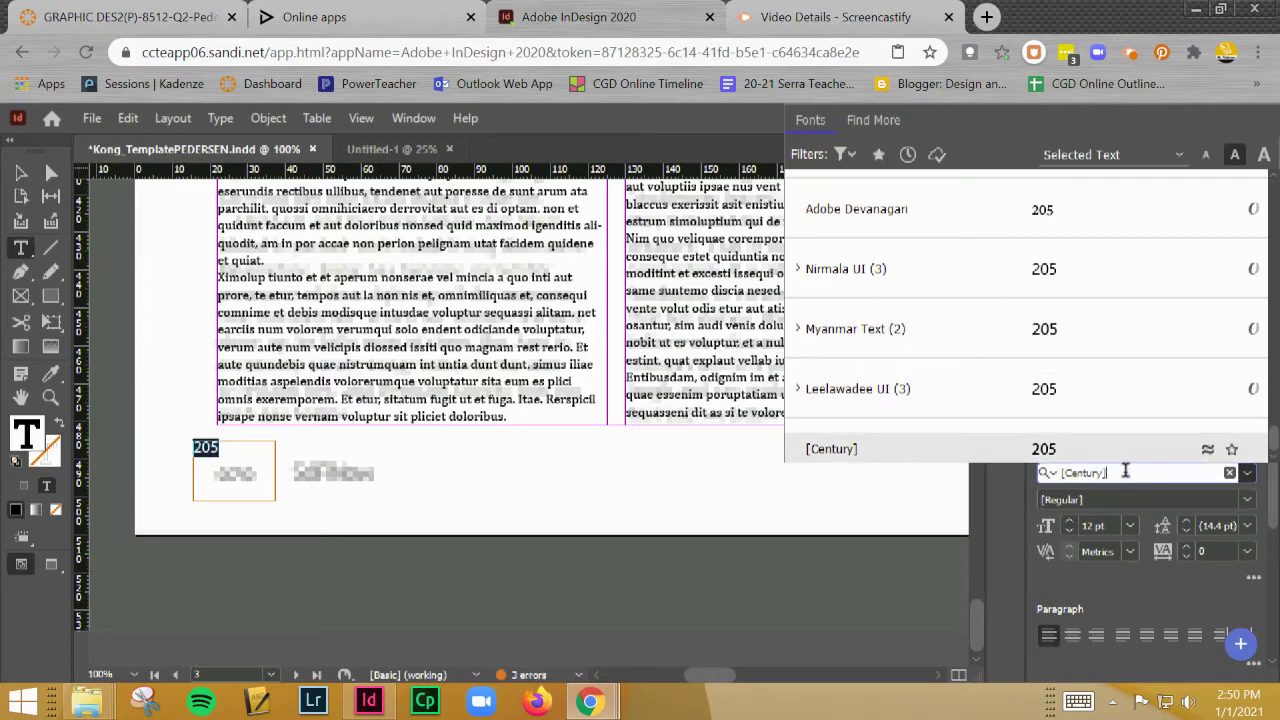
text(Impact)
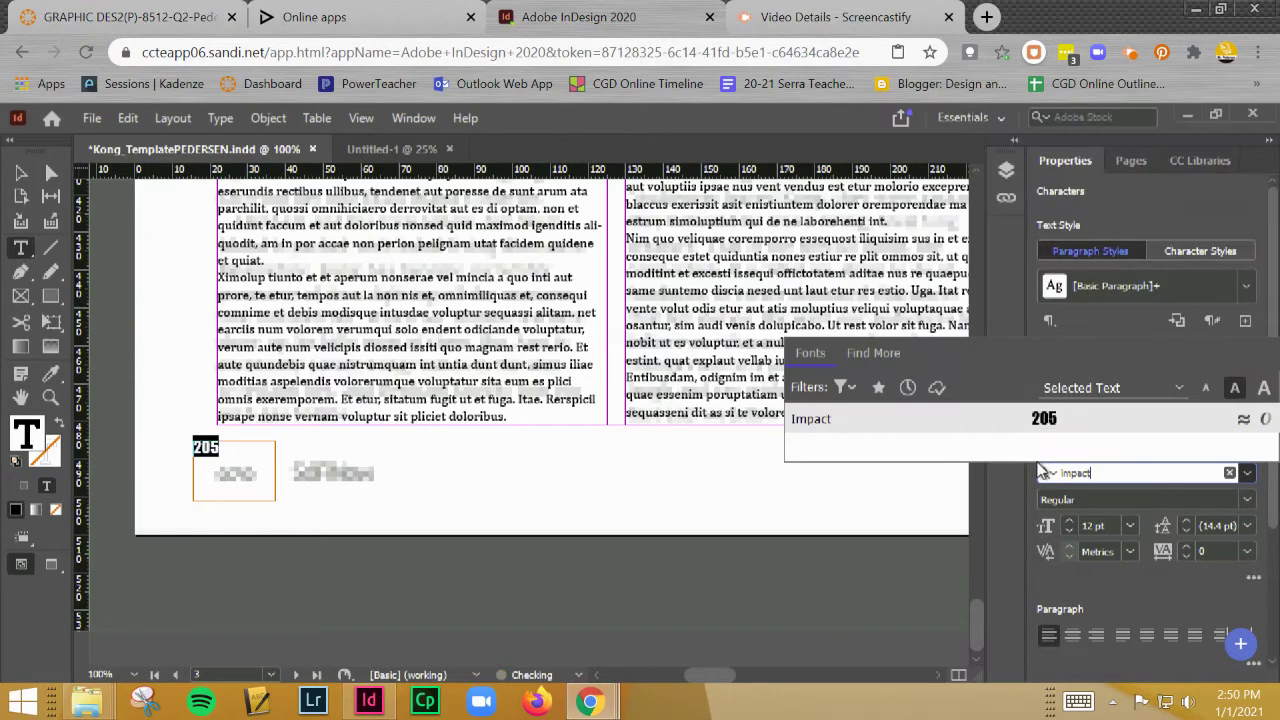
click(1020, 419)
key(Escape)
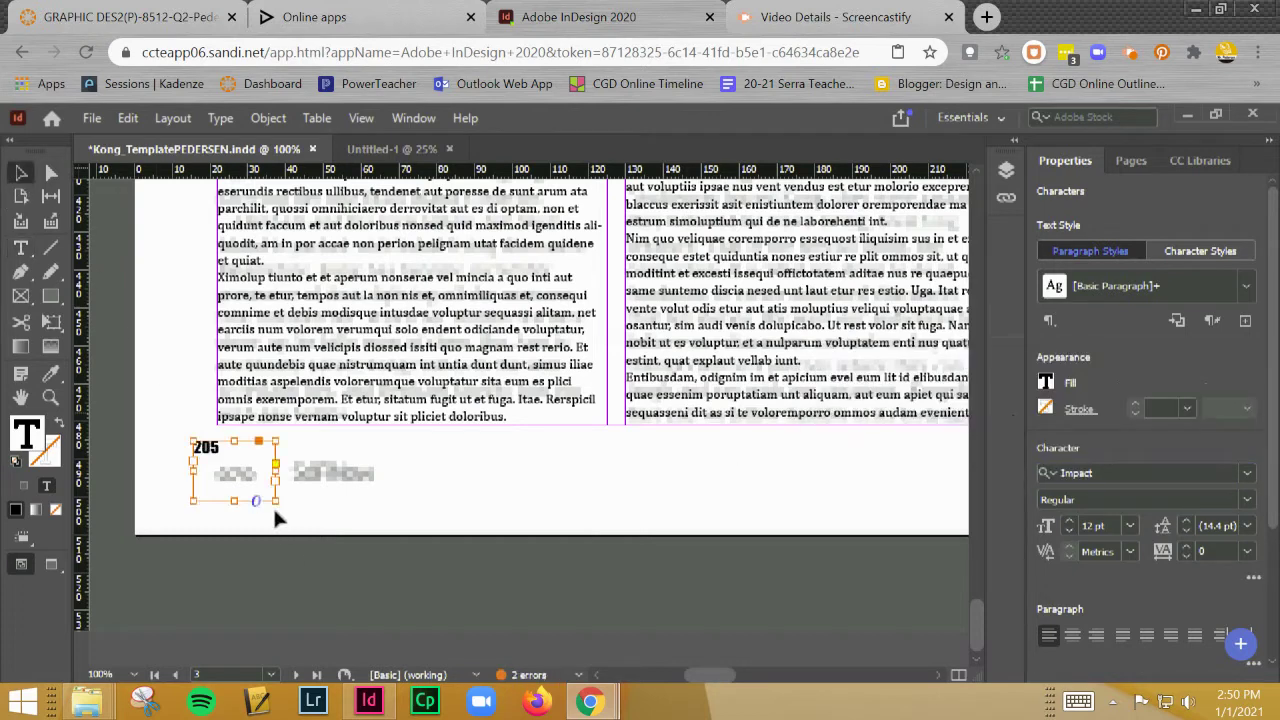
Fit the frame to the 205 text, align it with the body column's left edge at X 22 mm, and preview the page
double_click(271, 499)
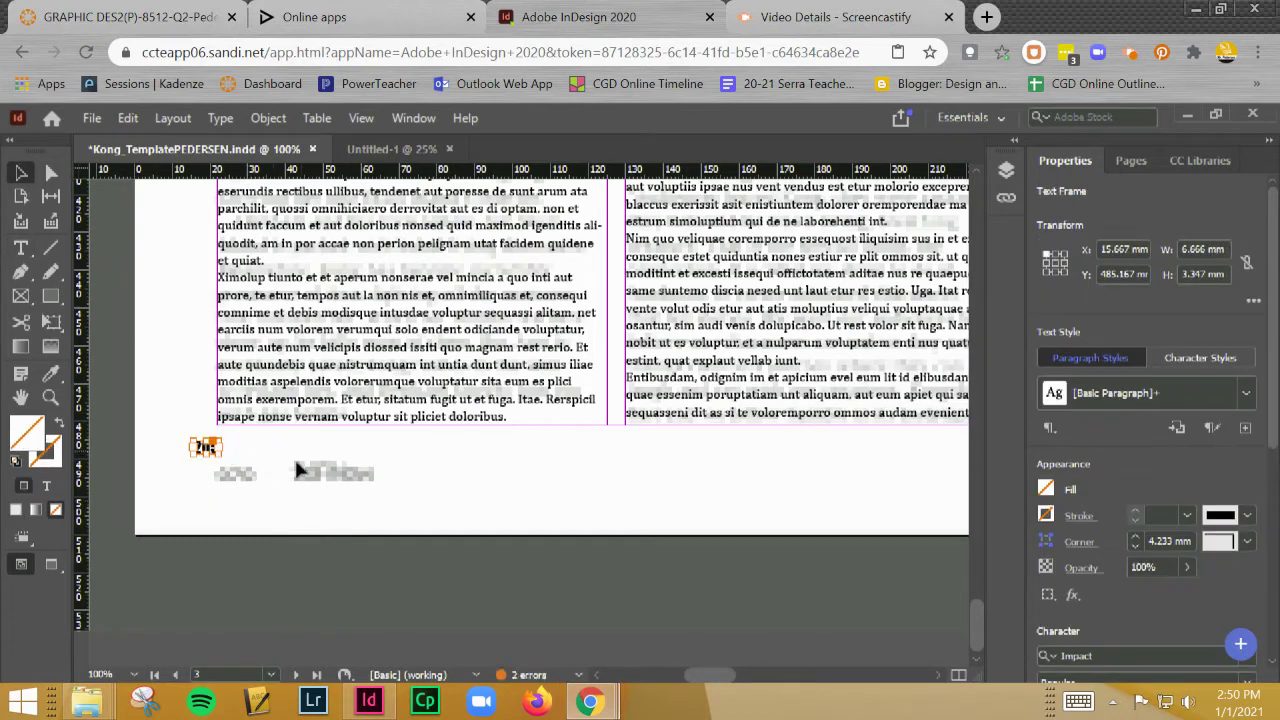
key(ctrl+equal)
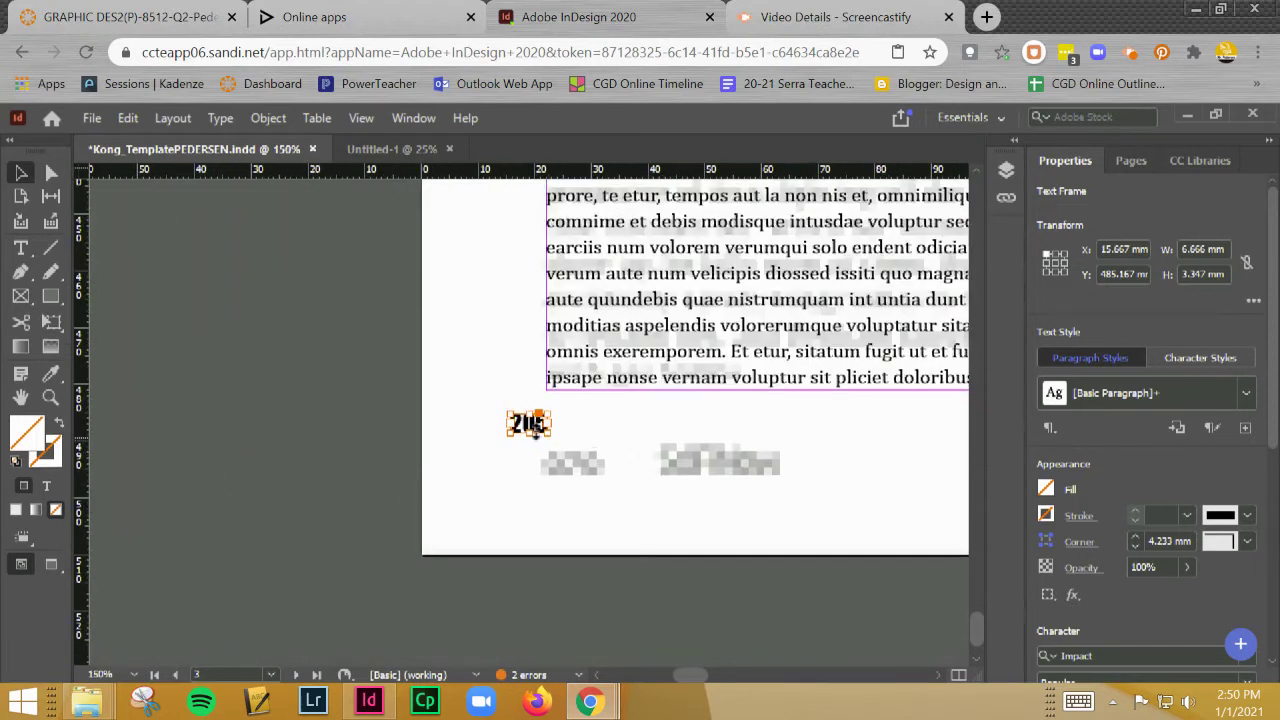
drag(537, 429, 548, 469)
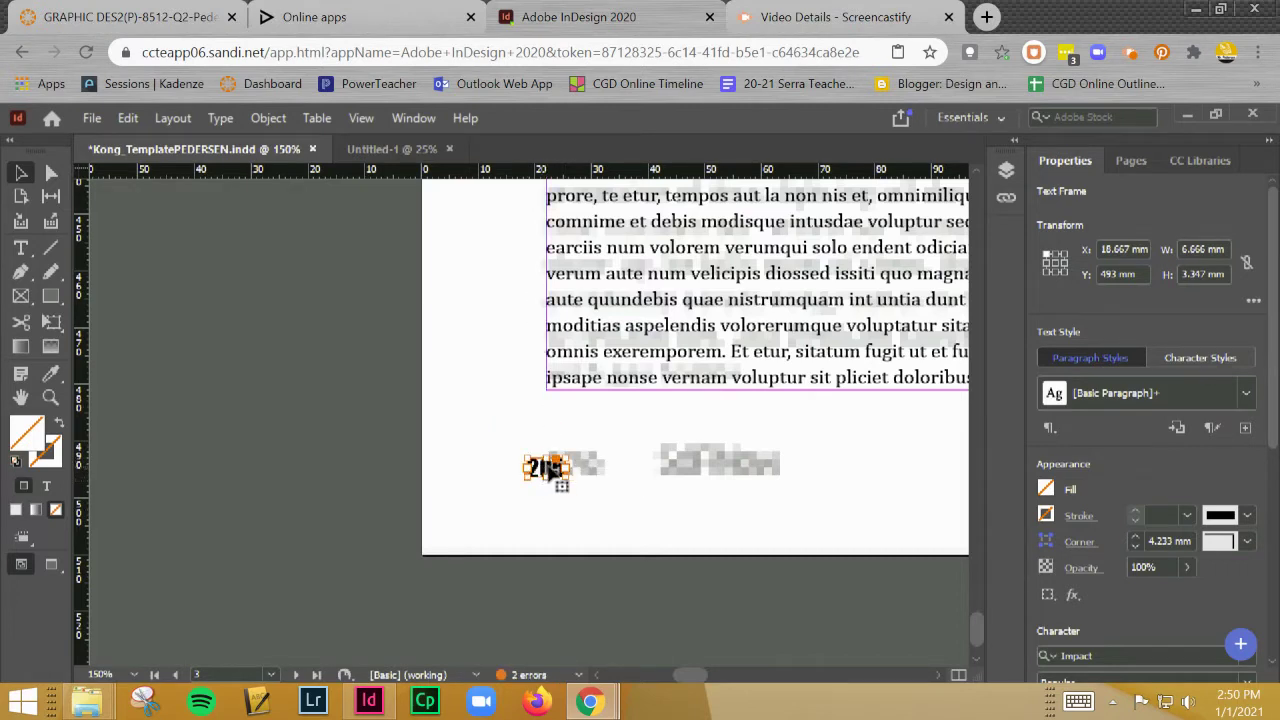
drag(548, 470, 578, 473)
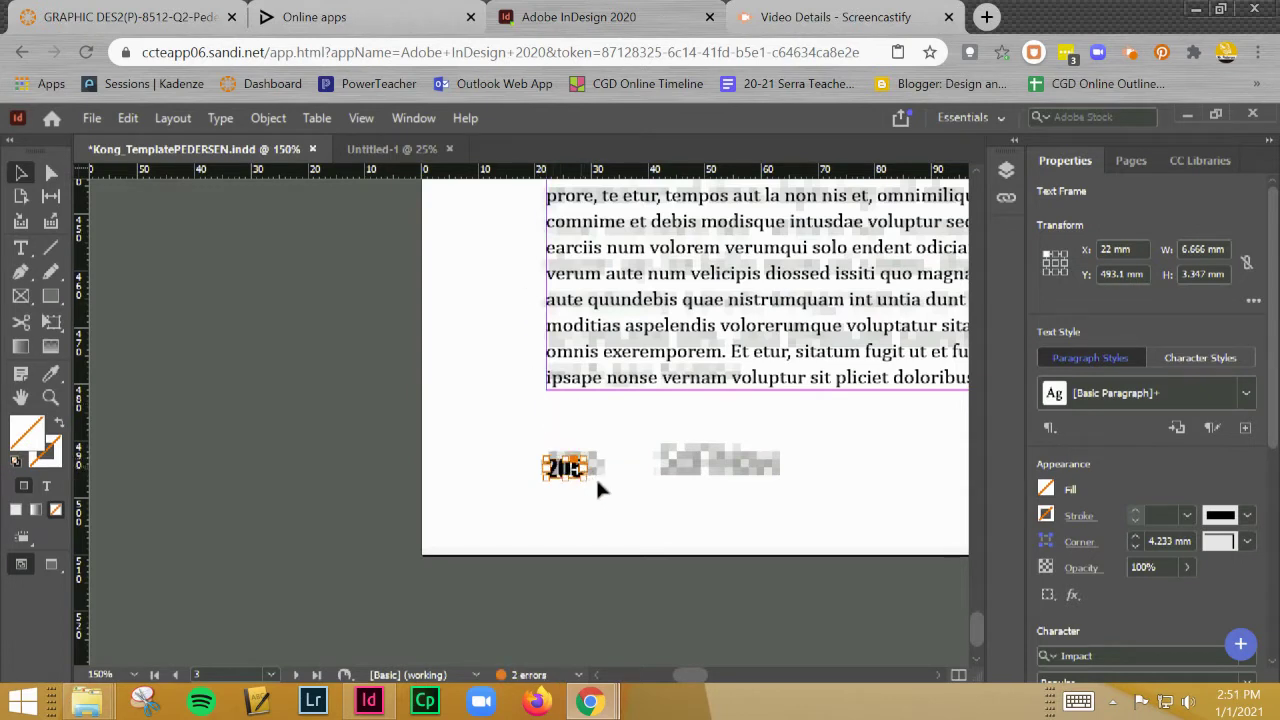
click(629, 541)
key(w)
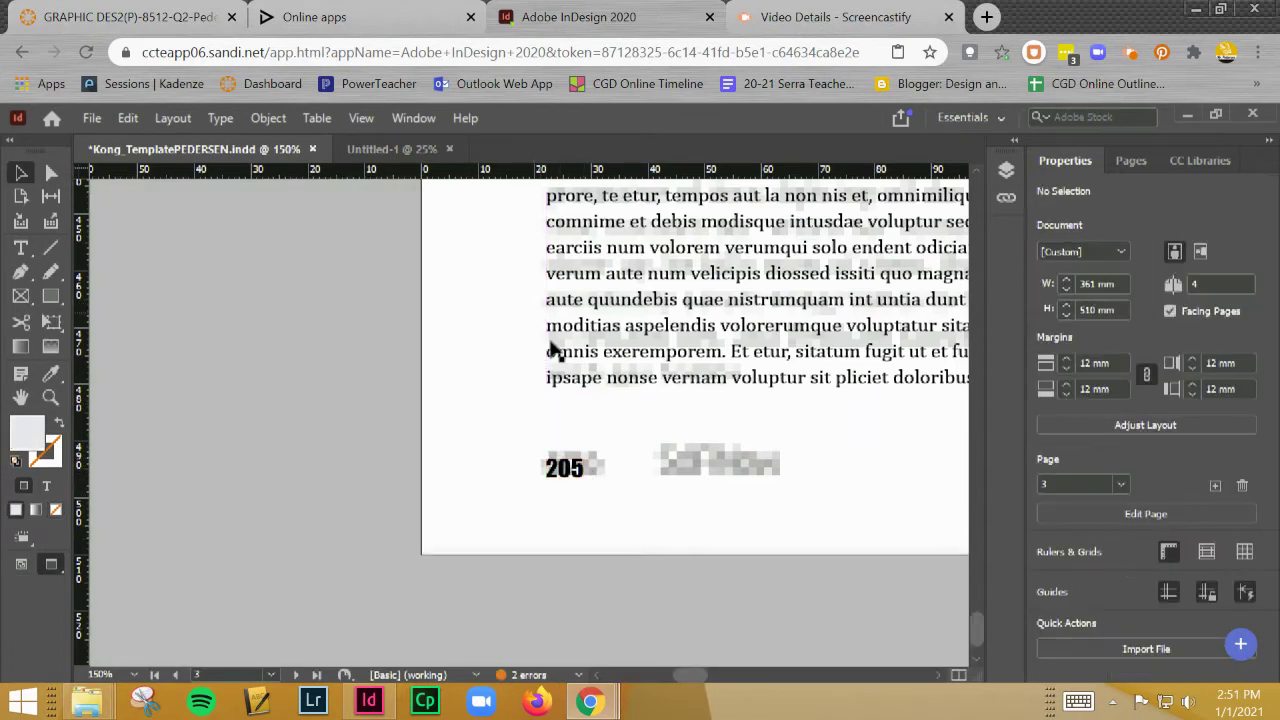
key(w)
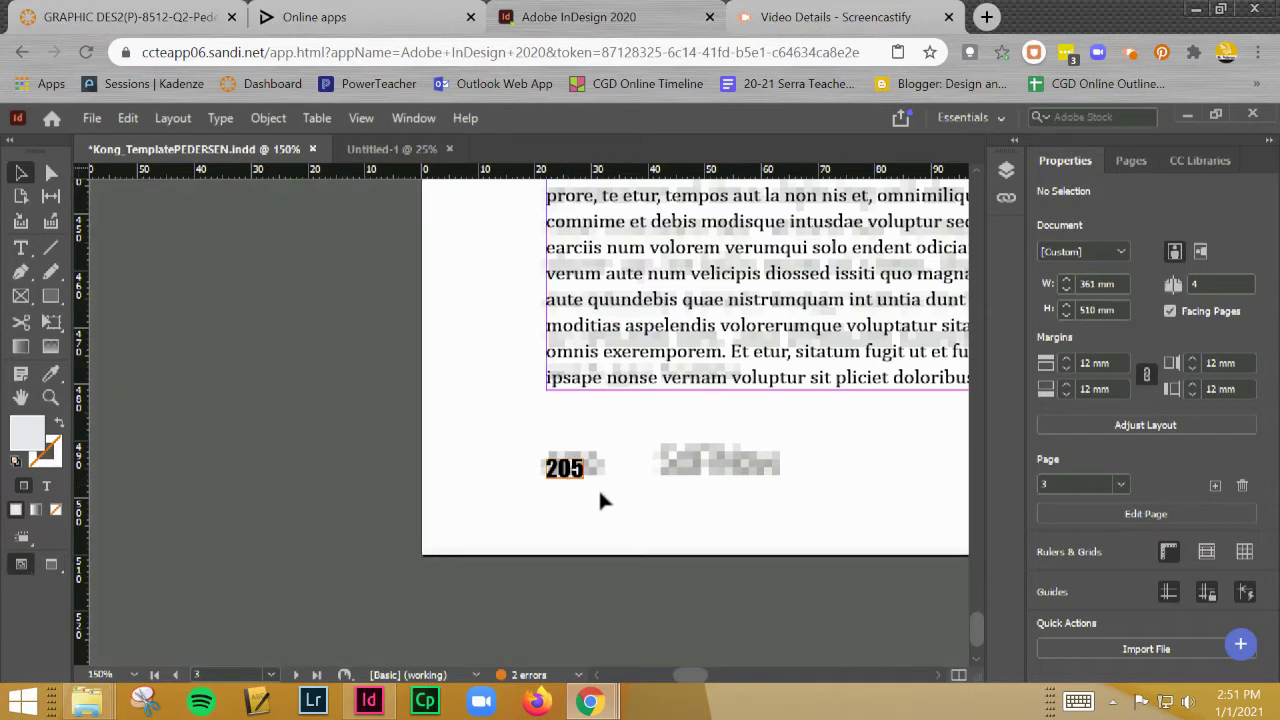
Scale the 205 page number proportionally with its frame to about 11 mm wide and 5.5 mm high
click(580, 462)
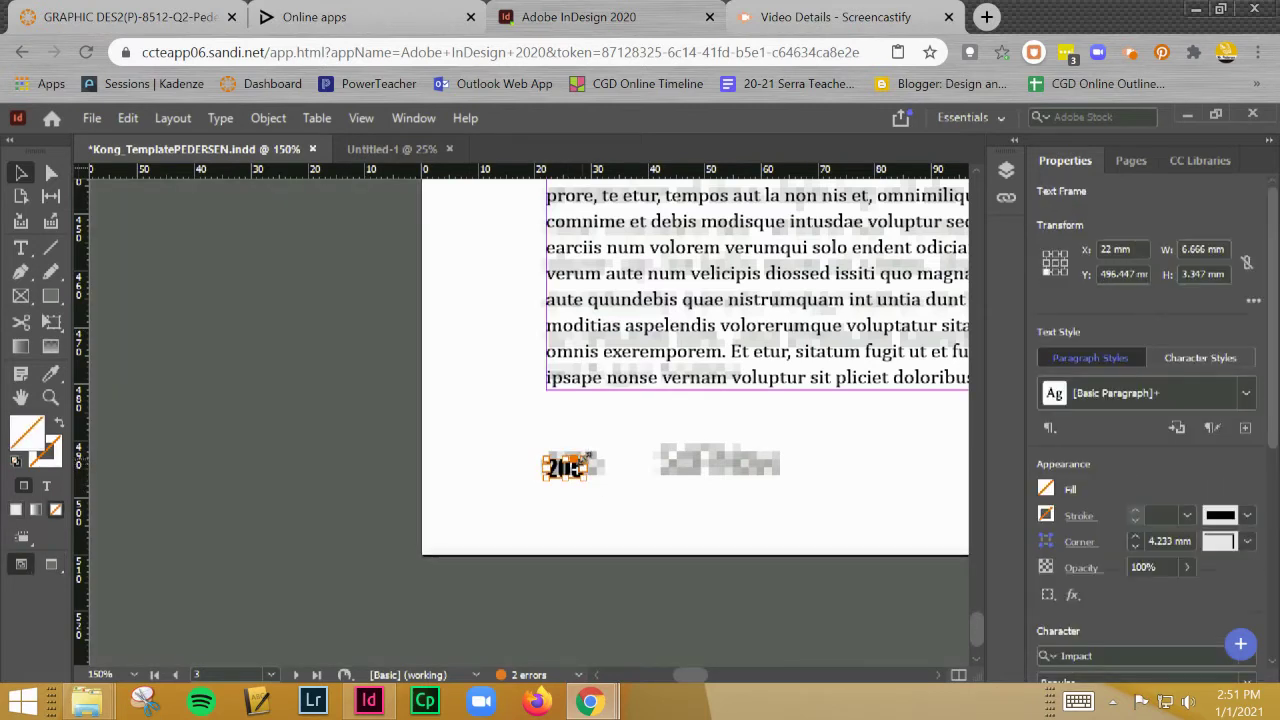
drag(590, 455, 609, 445)
drag(614, 512, 467, 524)
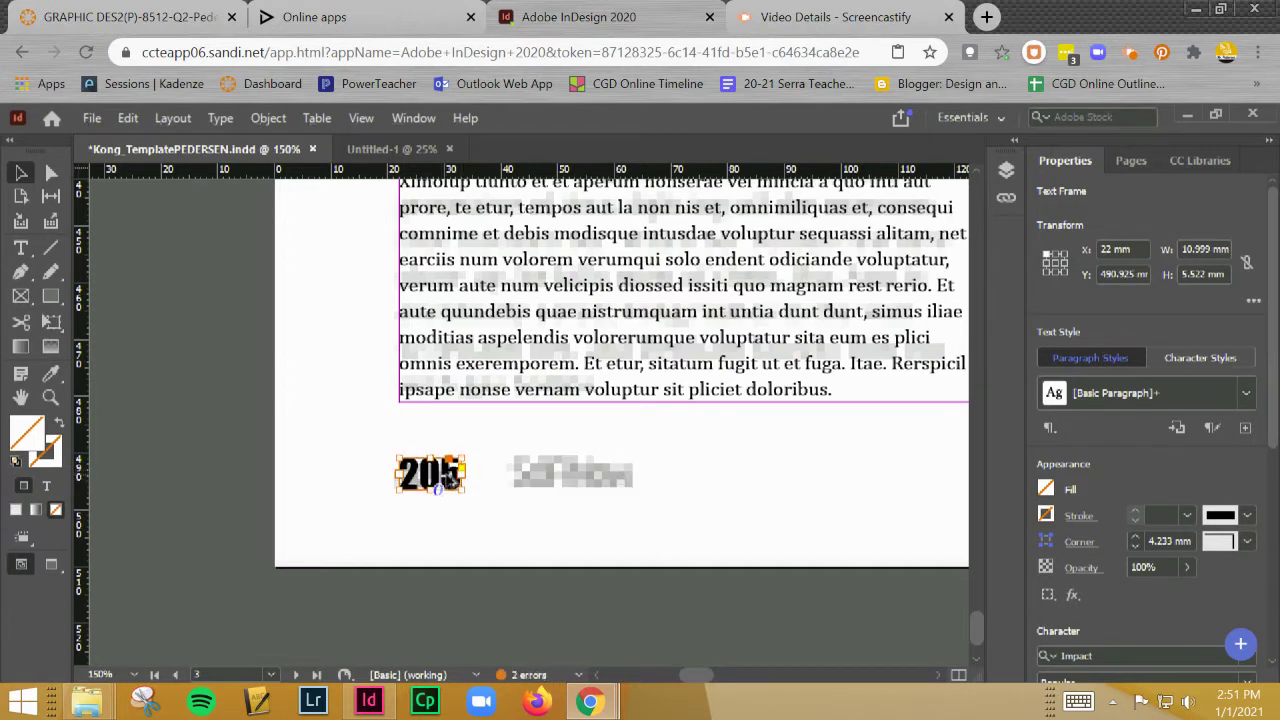
Duplicate the 205 frame horizontally over the blurred magazine name at X 41.4 mm and widen the copy to 44 mm
drag(452, 478, 532, 495)
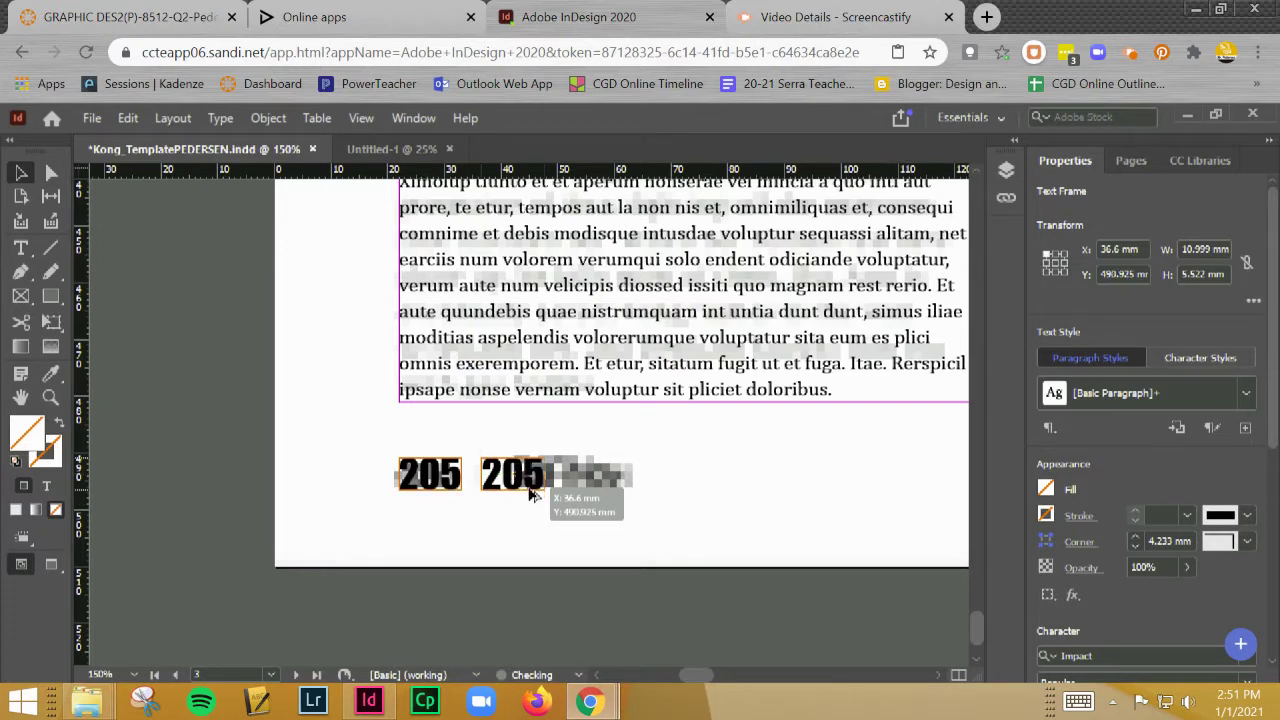
drag(532, 495, 558, 492)
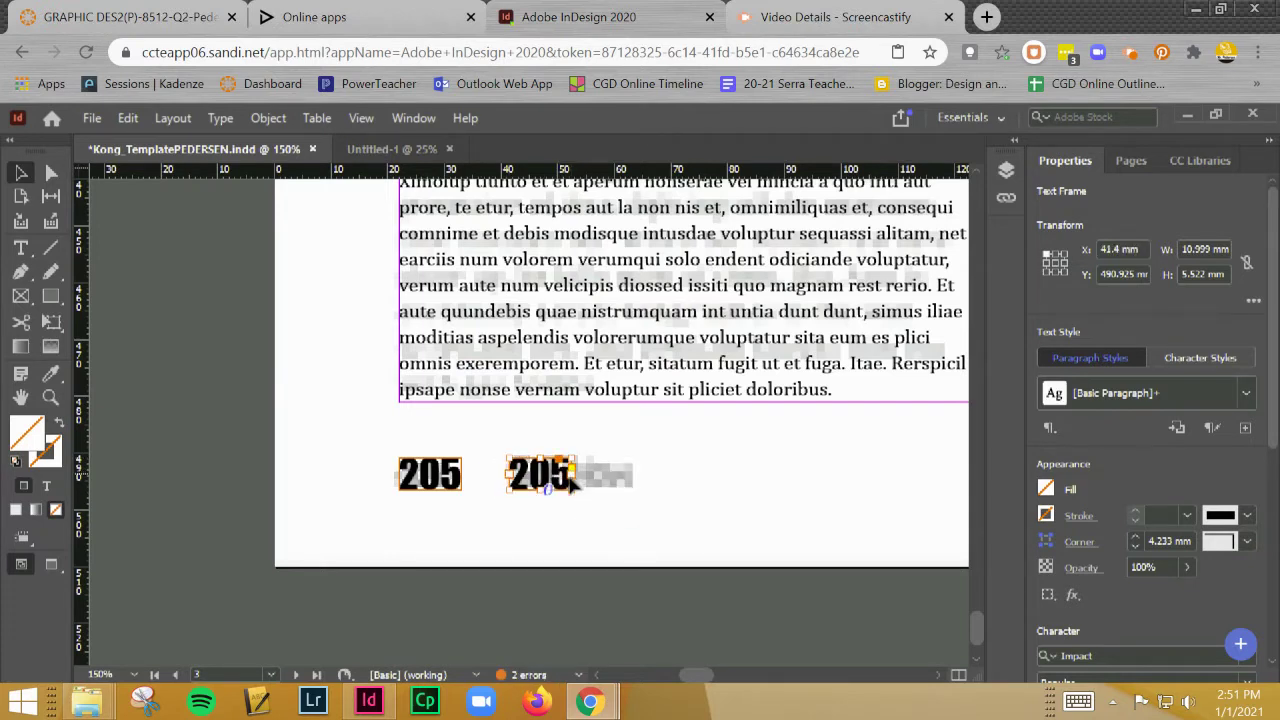
drag(573, 478, 758, 474)
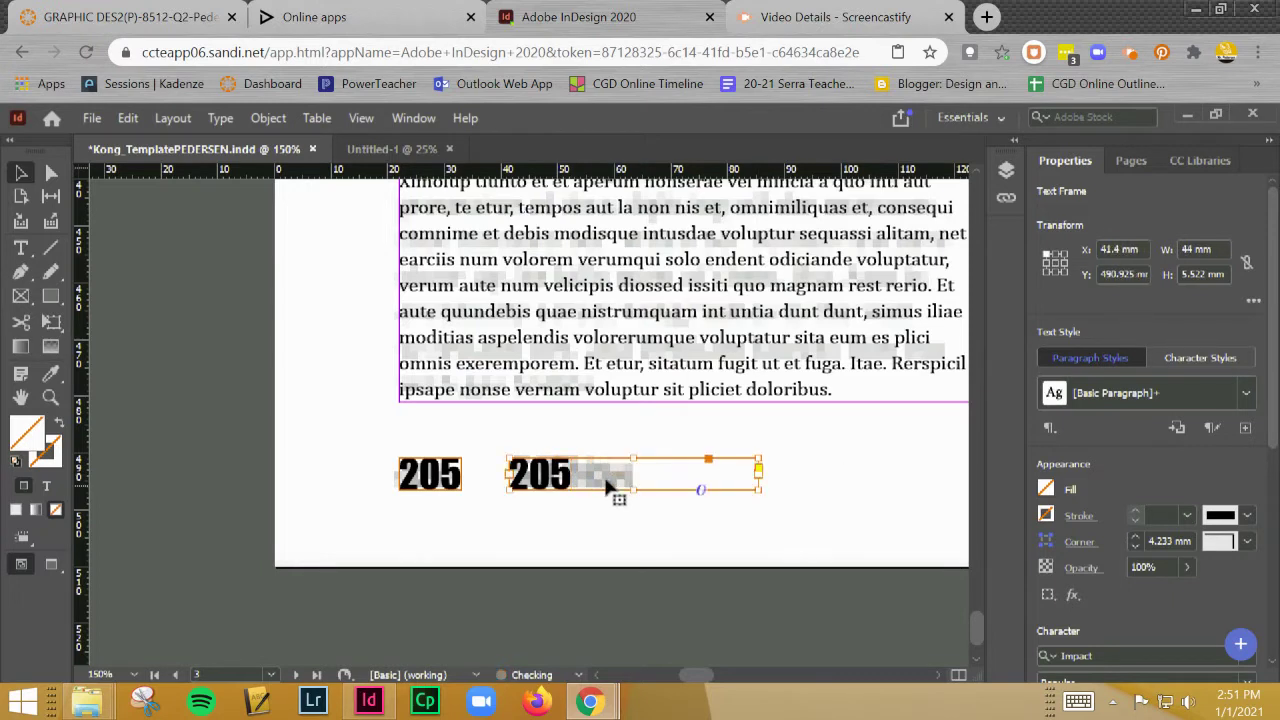
Replace the text in the duplicated footer frame with SciFiNOW
double_click(607, 476)
double_click(607, 475)
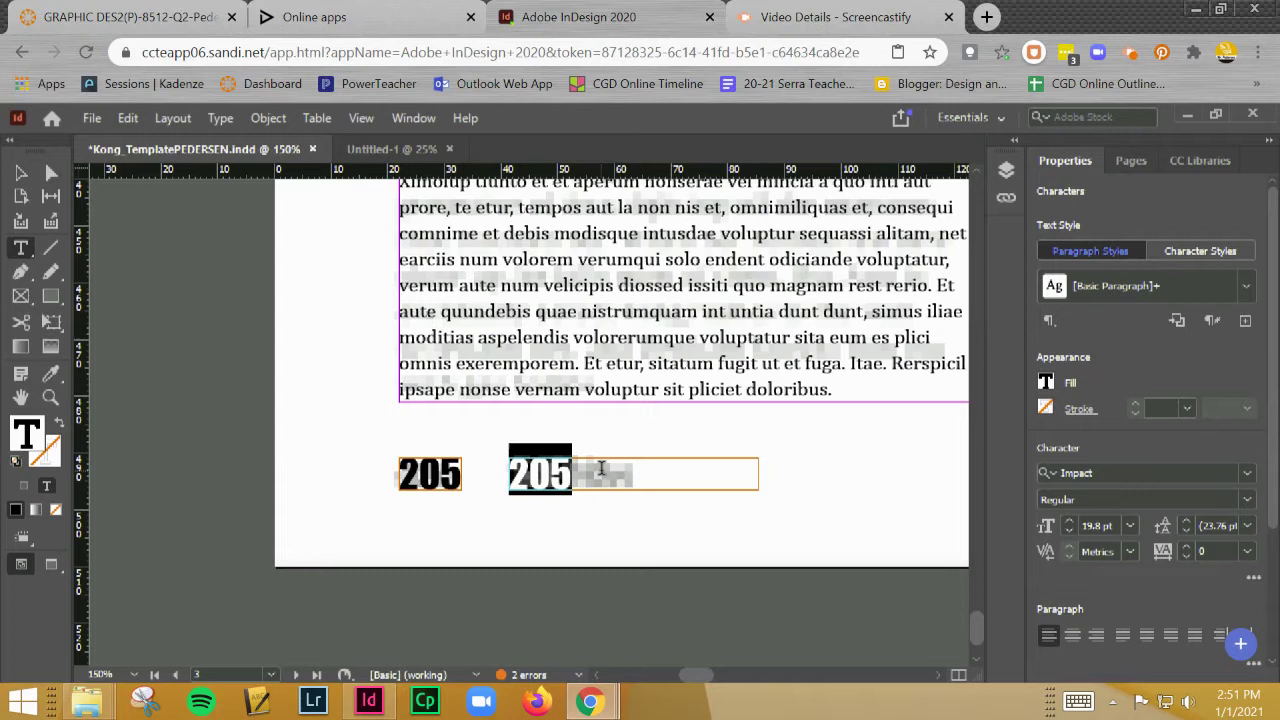
text(SciFir)
key(BackSpace)
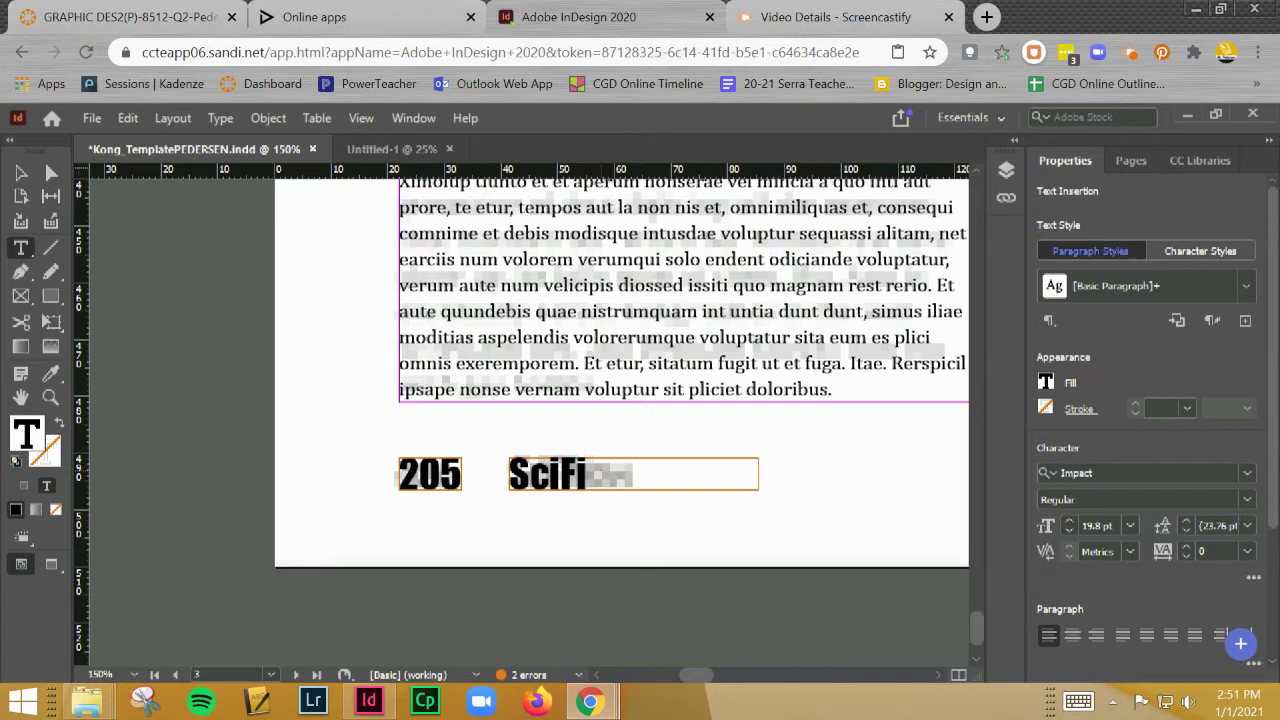
text(NOW)
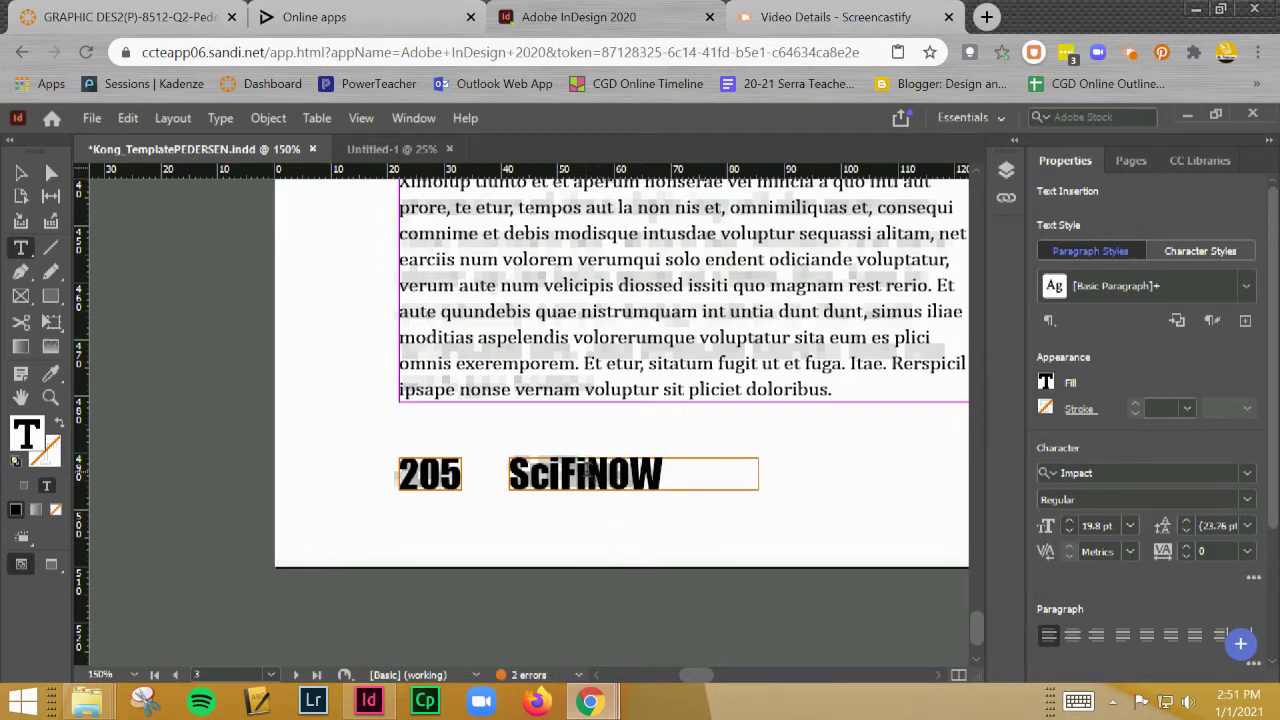
Color the SciFi part of the magazine name gray by setting its black value (K) to 75%
drag(588, 478, 691, 480)
click(585, 482)
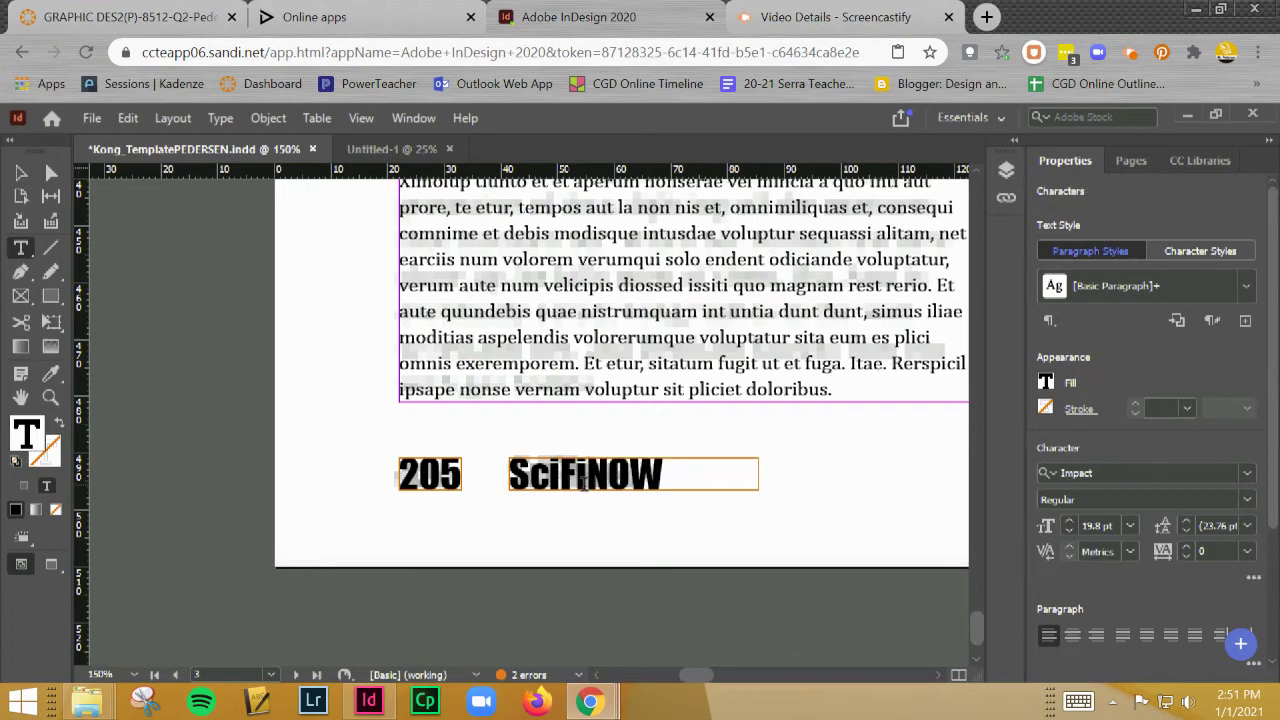
drag(585, 482, 510, 478)
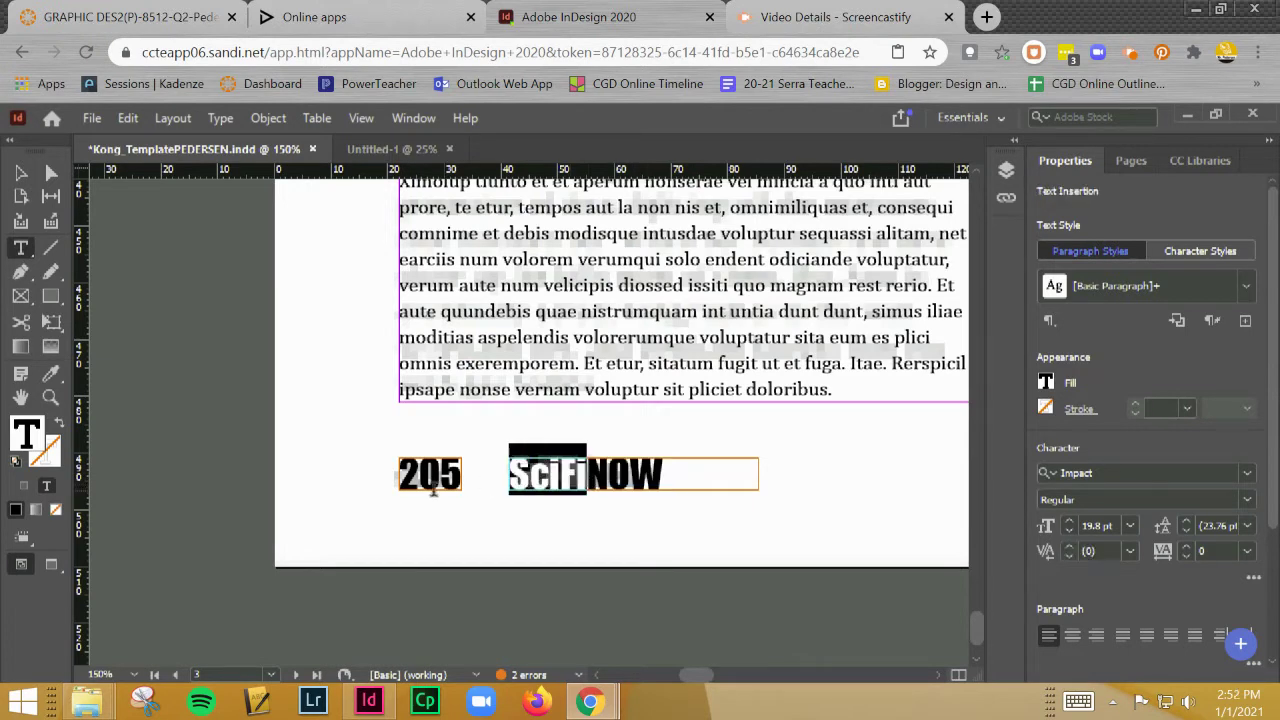
double_click(24, 434)
click(828, 464)
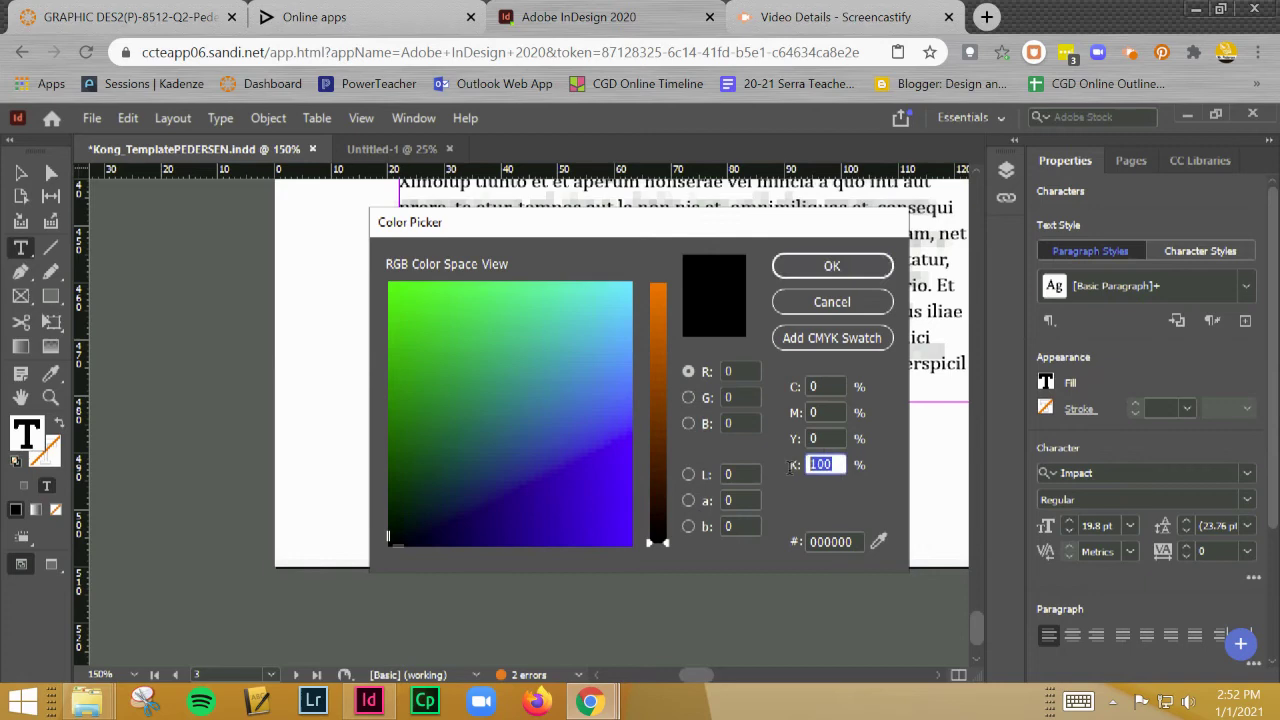
text(75)
click(842, 269)
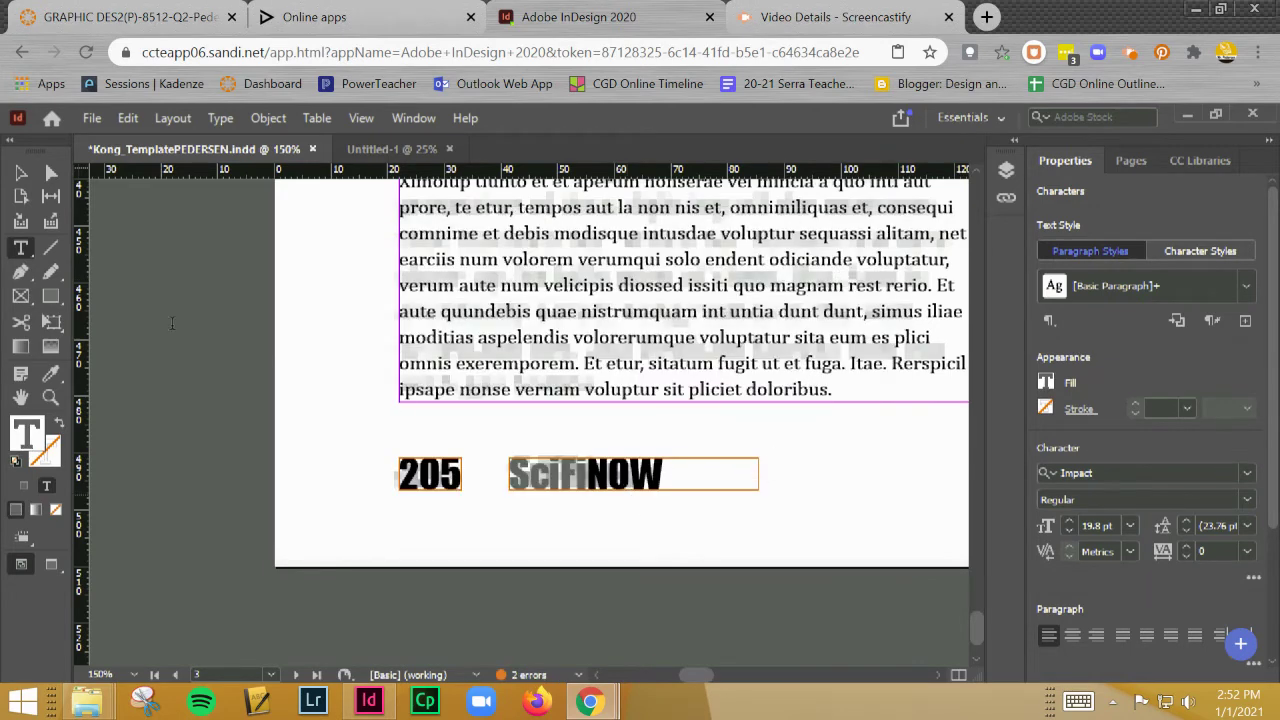
Increase the tracking of the entire SciFiNOW text to 40
double_click(552, 472)
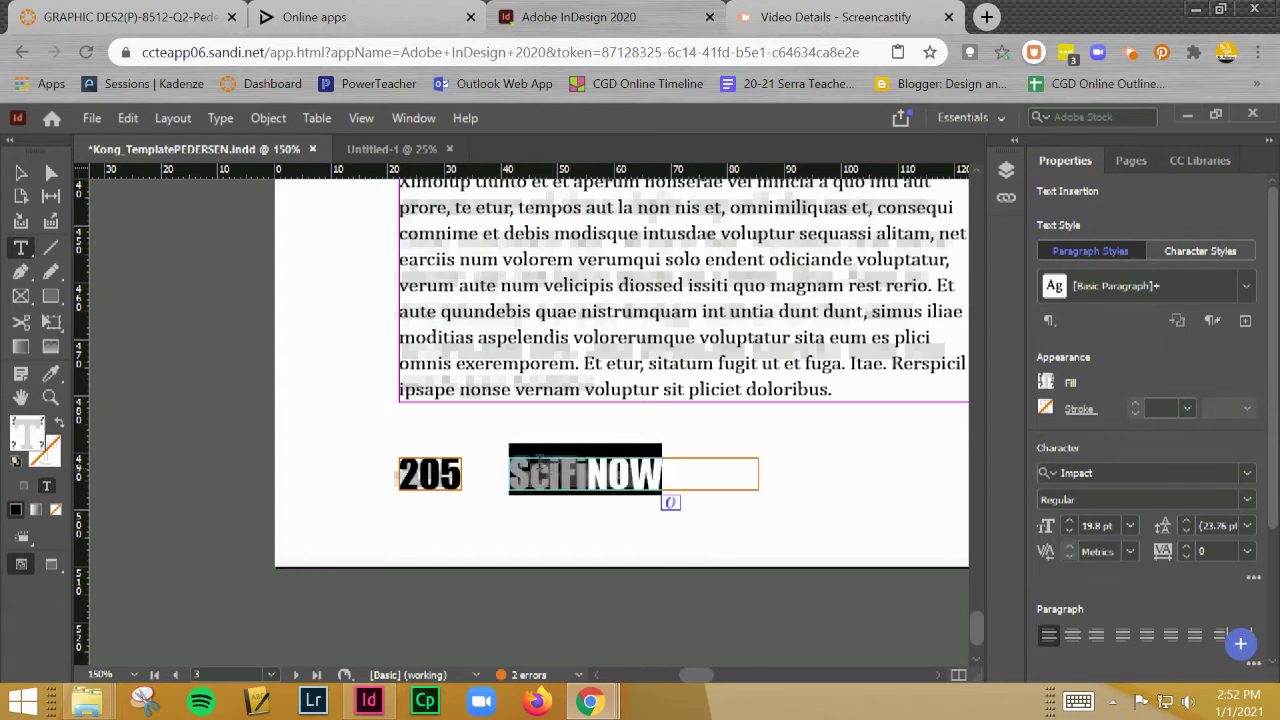
key(alt+Right)
key(alt+Right)
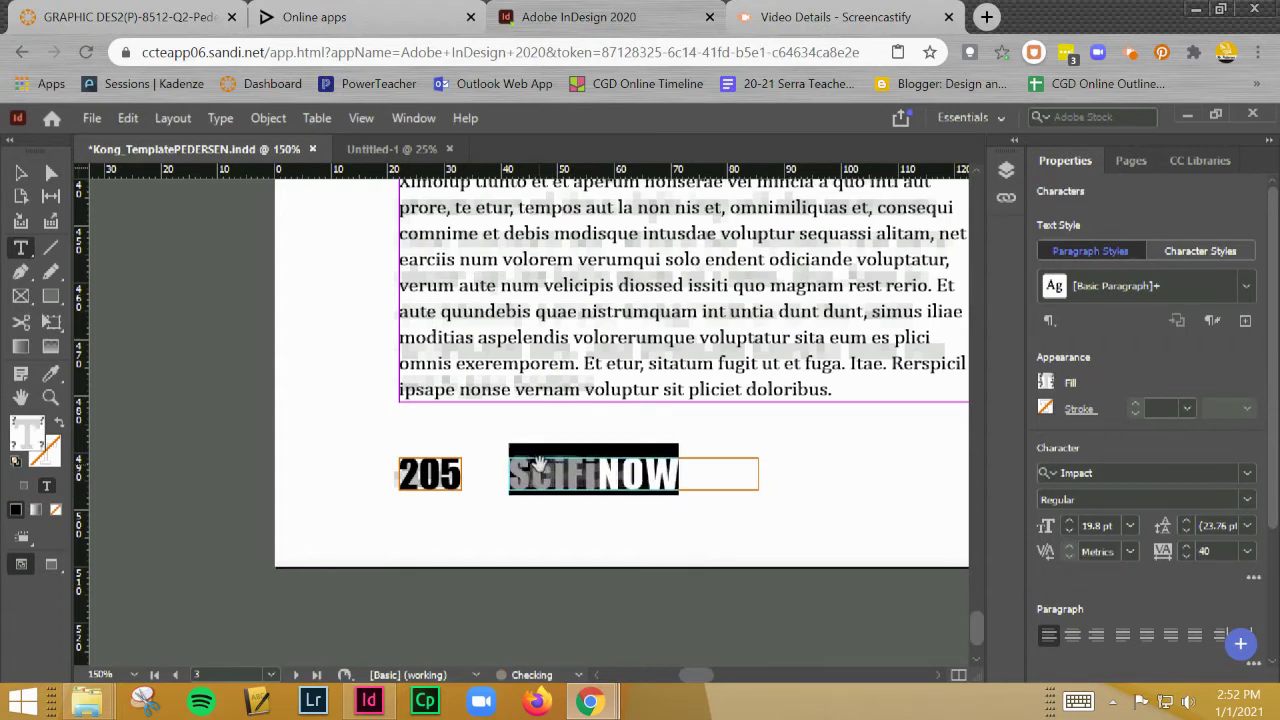
Increase the tracking of the whole SciFiNOW text to 100
key(alt+Right)
key(alt+Right)
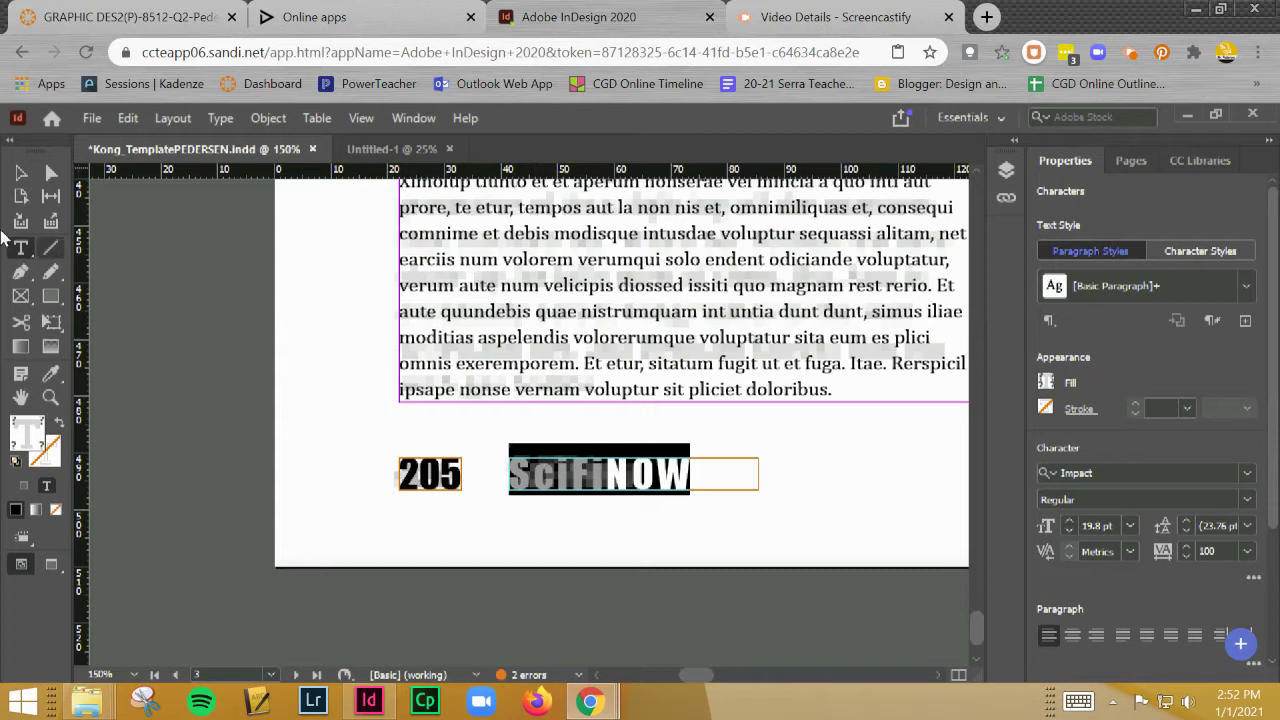
key(Escape)
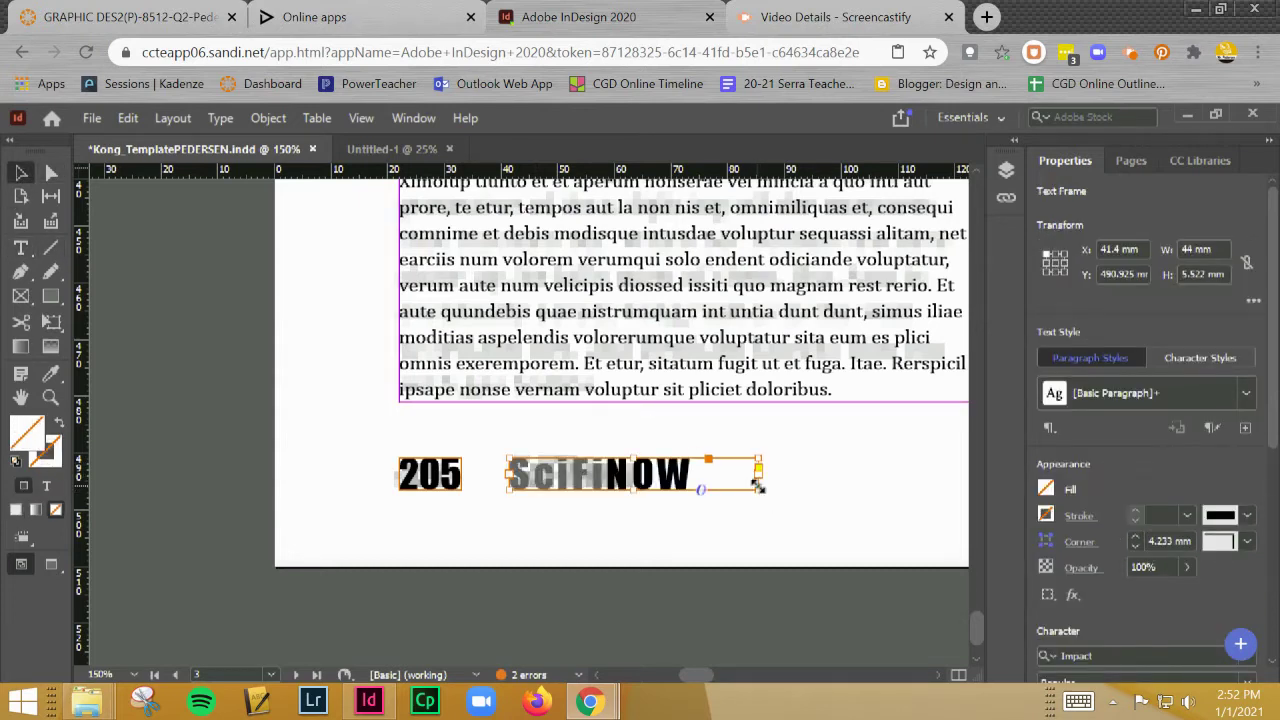
Fit the SciFiNOW frame to its text, then scale the frame and text down slightly to suit the blurred magazine name
key(t)
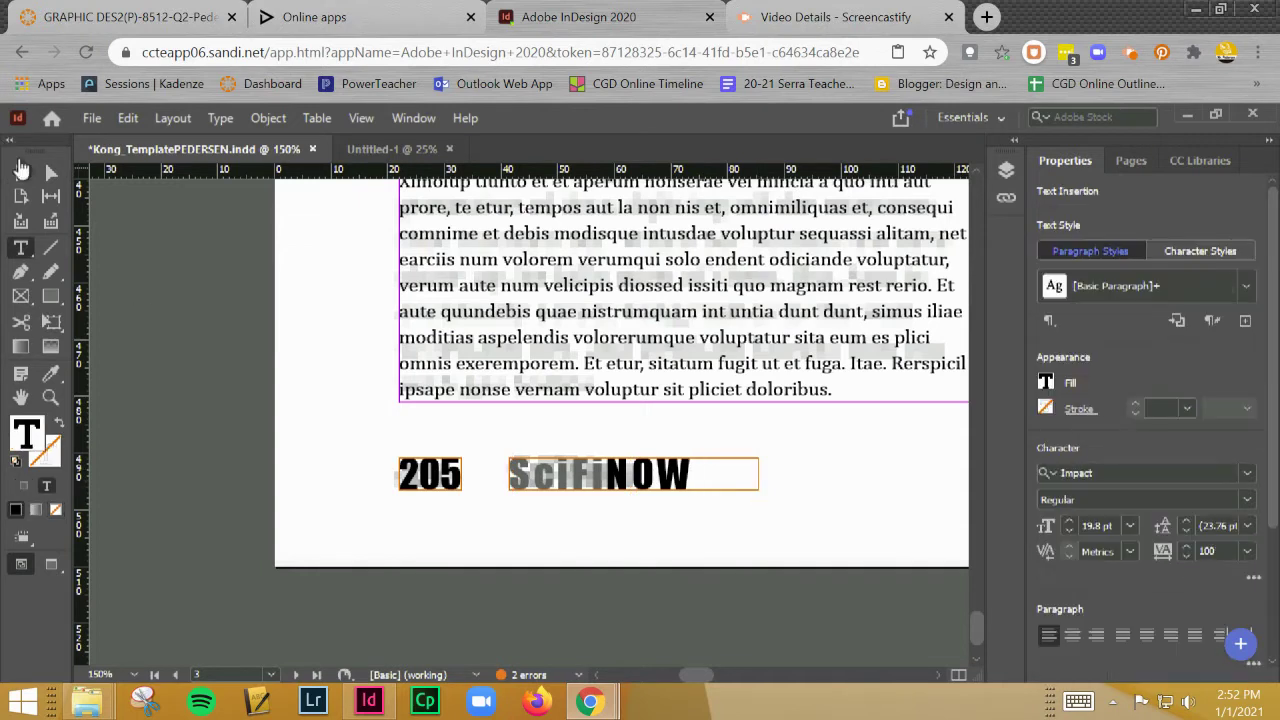
key(v)
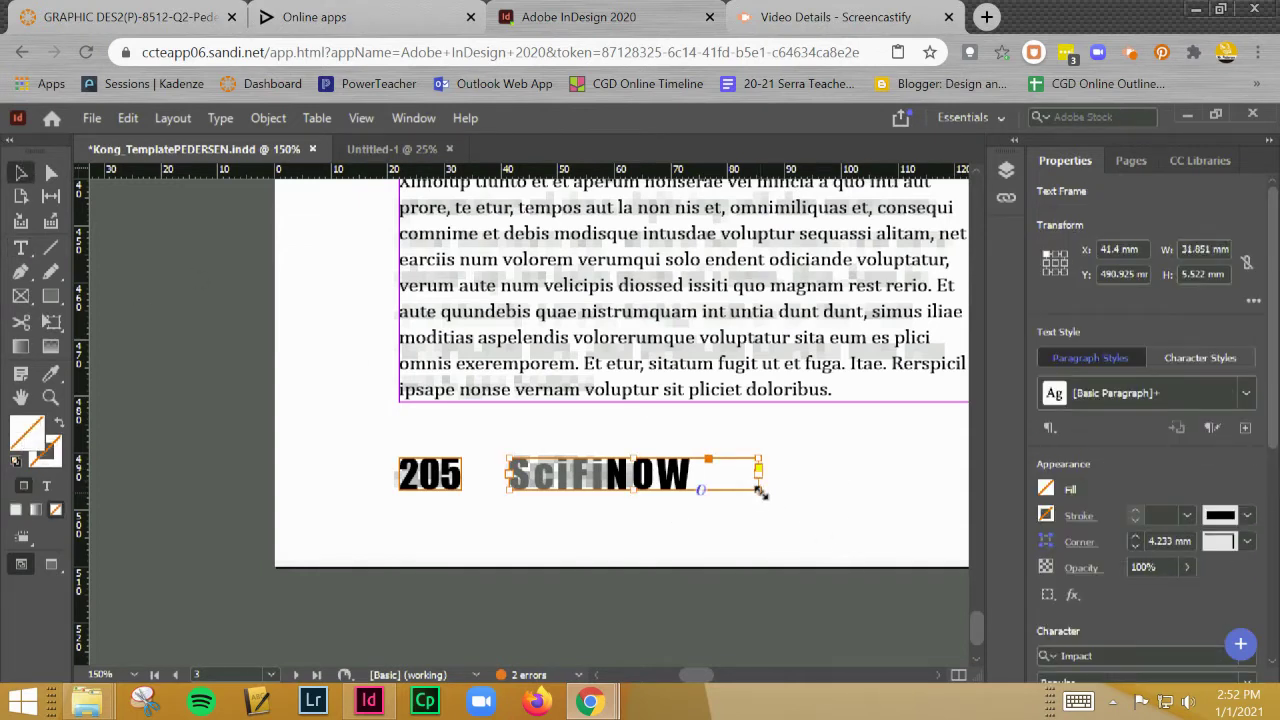
double_click(759, 489)
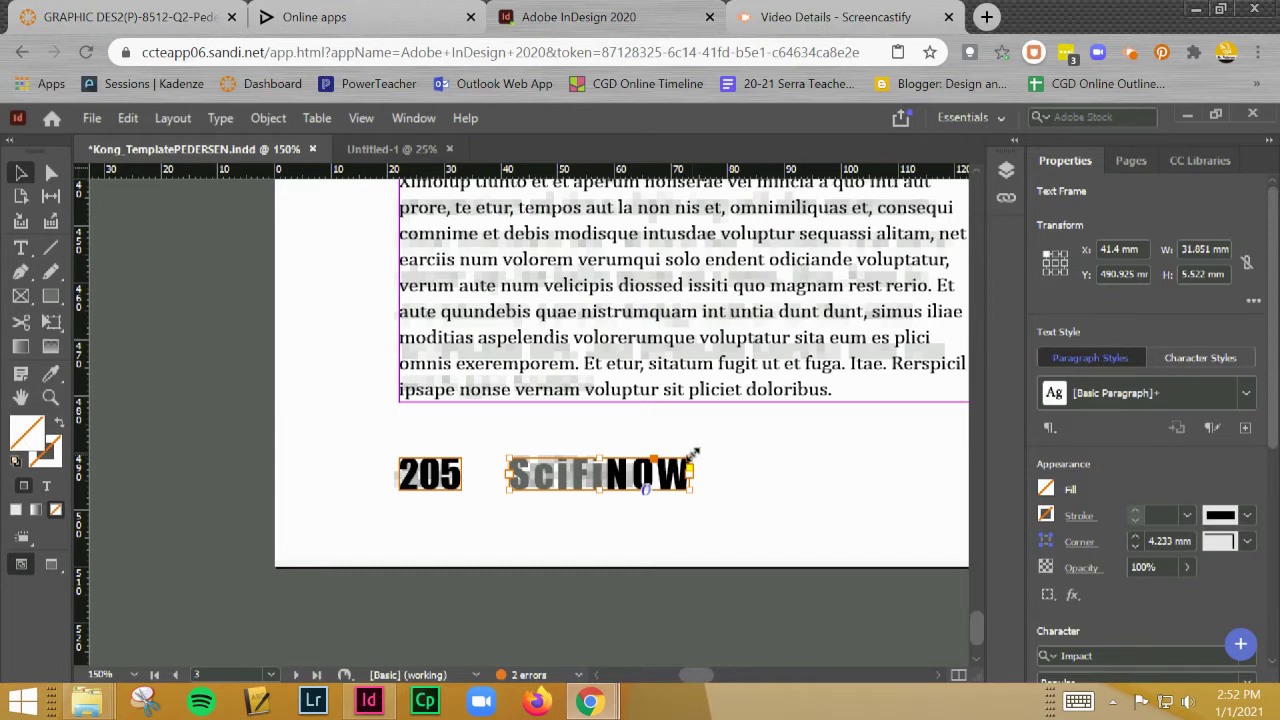
mouse_move(690, 452)
mouse_down()
mouse_move(655, 467)
mouse_move(667, 462)
mouse_up()
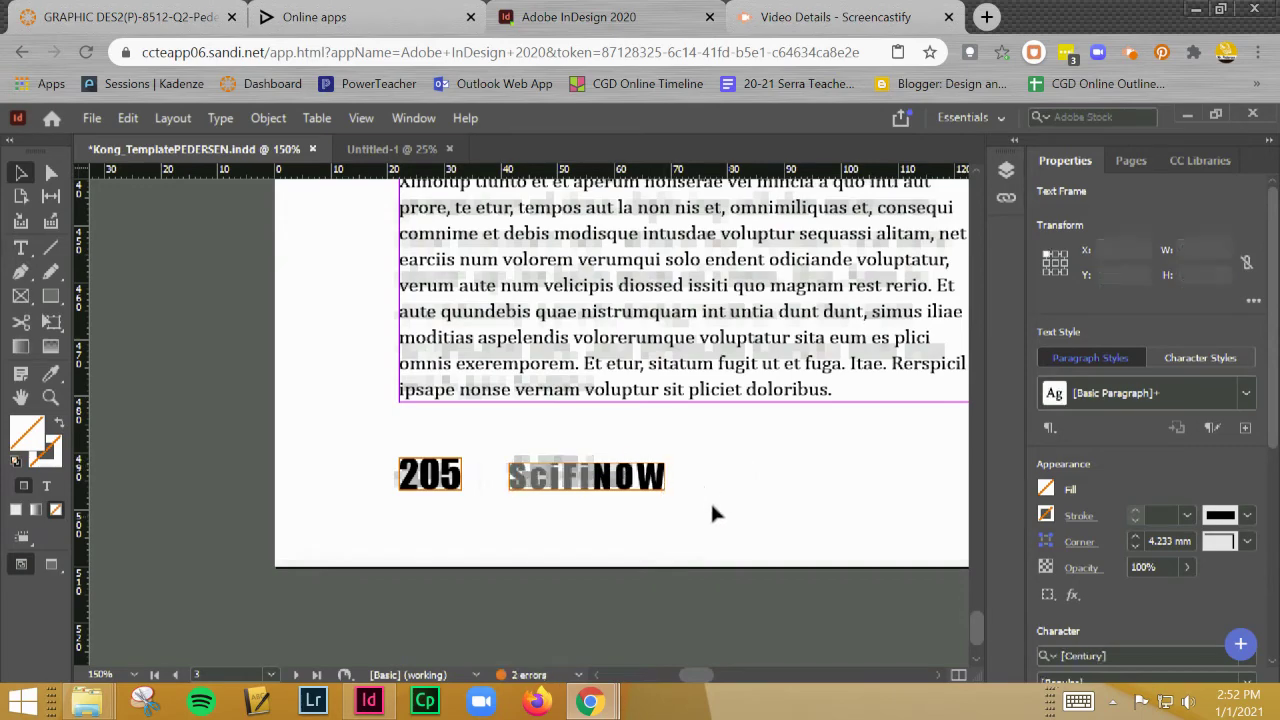
click(735, 509)
Paste a copy of both footer frames beside the originals, with SciFiNOW placed before the 205 page number
drag(738, 518, 523, 509)
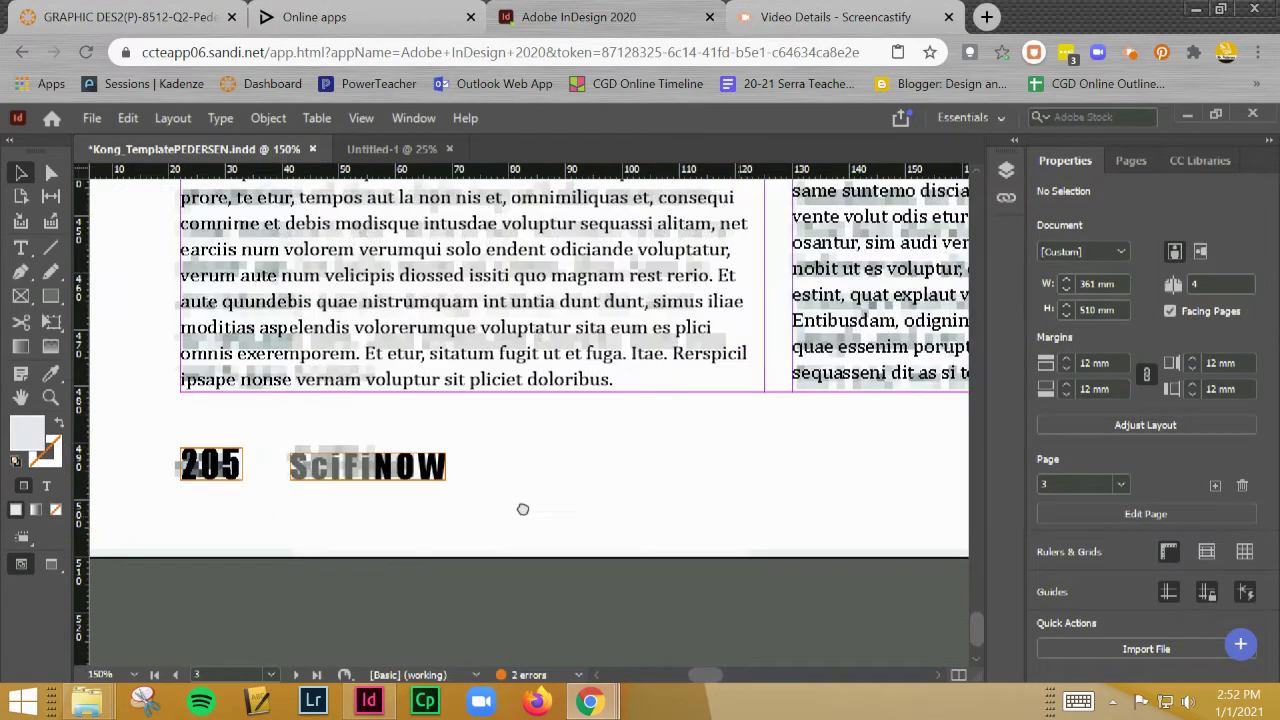
drag(206, 428, 454, 497)
key(ctrl+v)
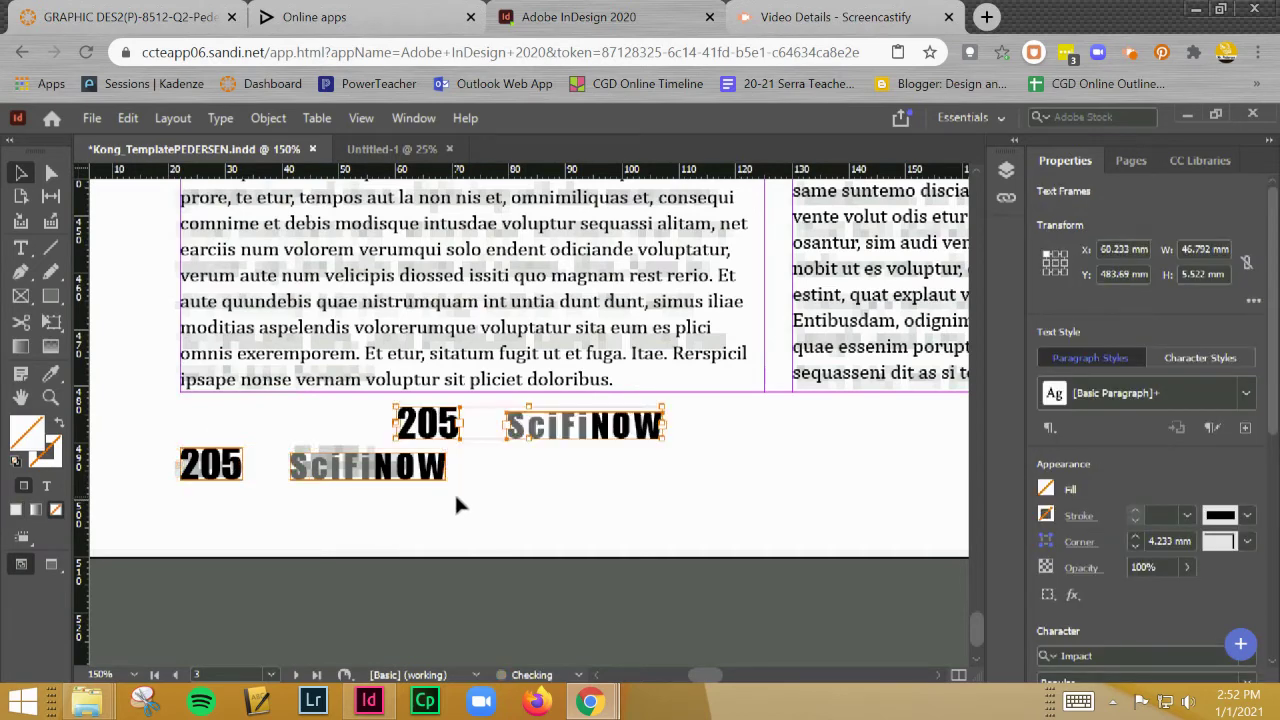
drag(452, 425, 854, 452)
click(645, 398)
click(829, 463)
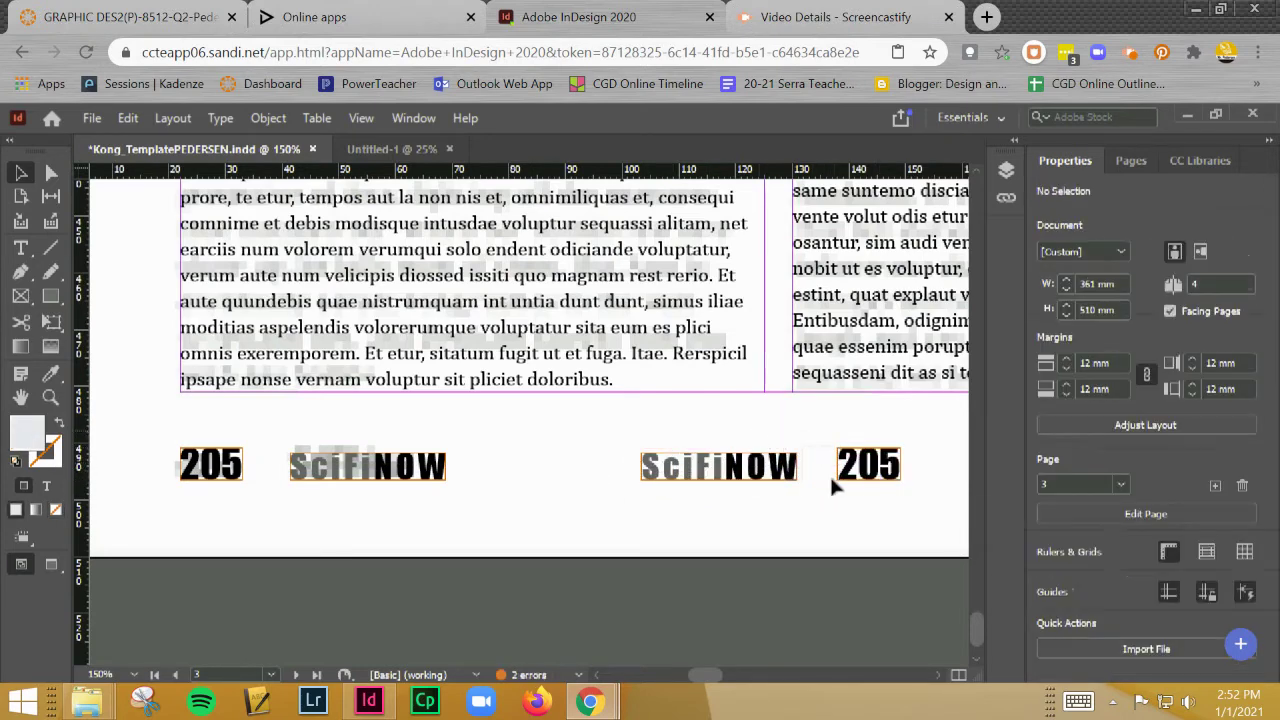
Match the copied footer's gap between name and page number to the original, placing the pair at X 104.171 mm, Y 491.698 mm
drag(858, 480, 229, 495)
click(347, 502)
drag(336, 497, 785, 481)
scroll(787, 499, right, 3)
scroll(706, 497, left, 3)
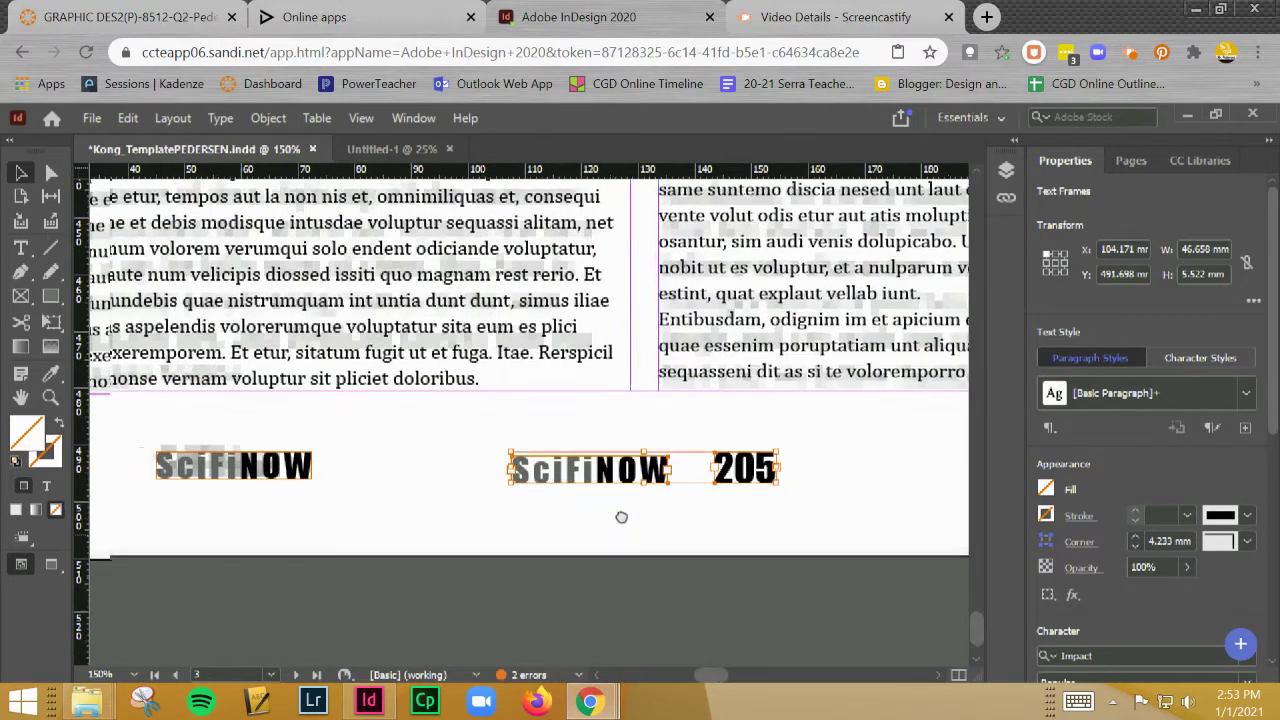
Change the page number in the copied footer to 206 and fit its frame to the text
double_click(880, 455)
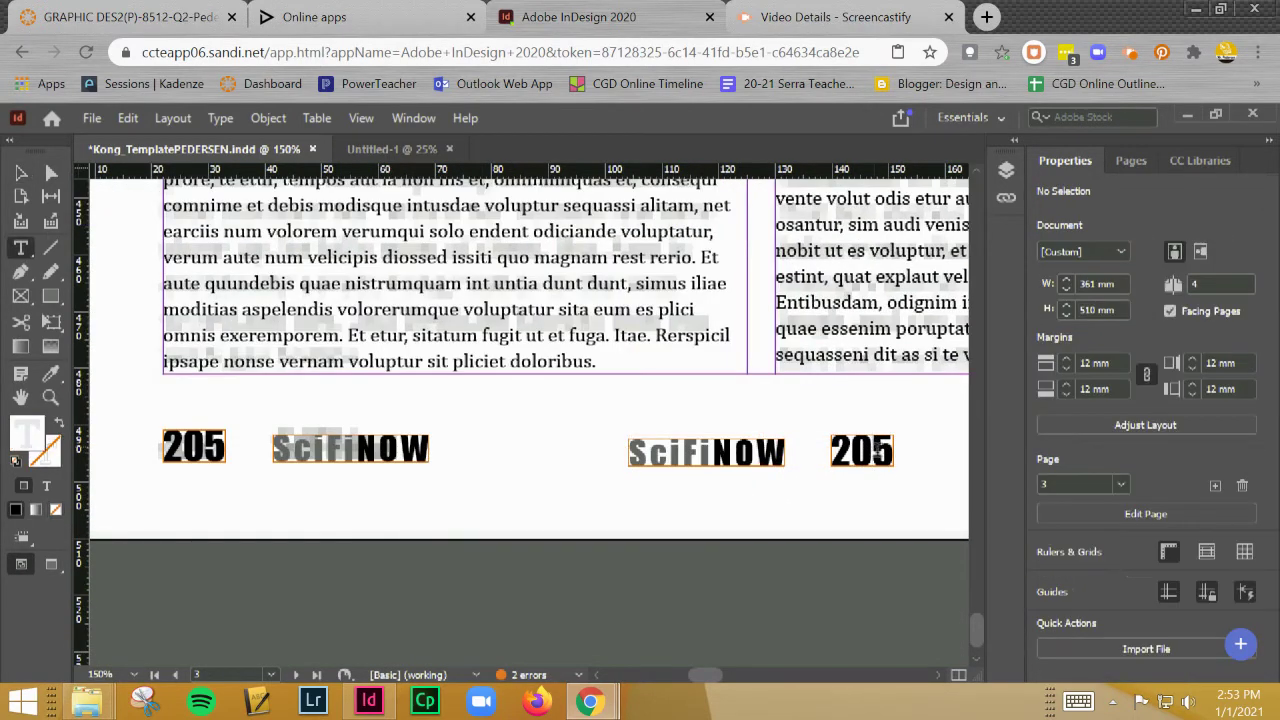
drag(872, 440, 890, 440)
key(BackSpace)
key(BackSpace)
key(BackSpace)
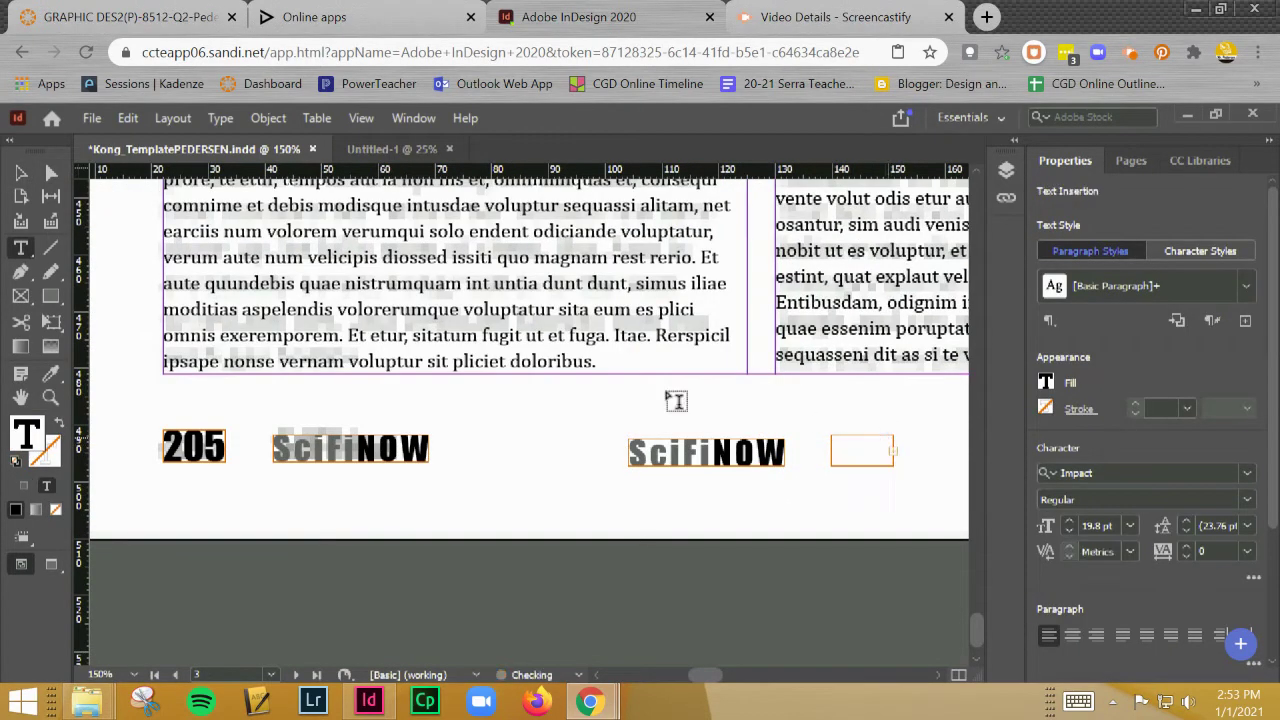
click(20, 173)
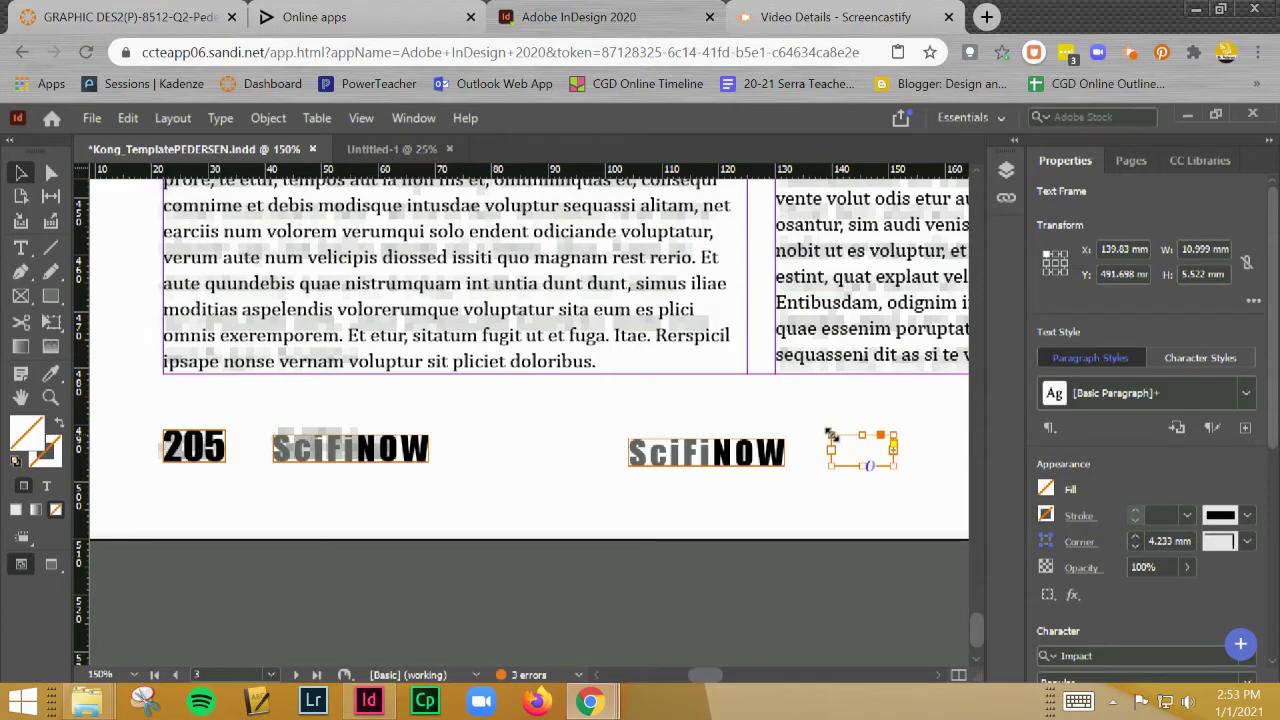
double_click(830, 434)
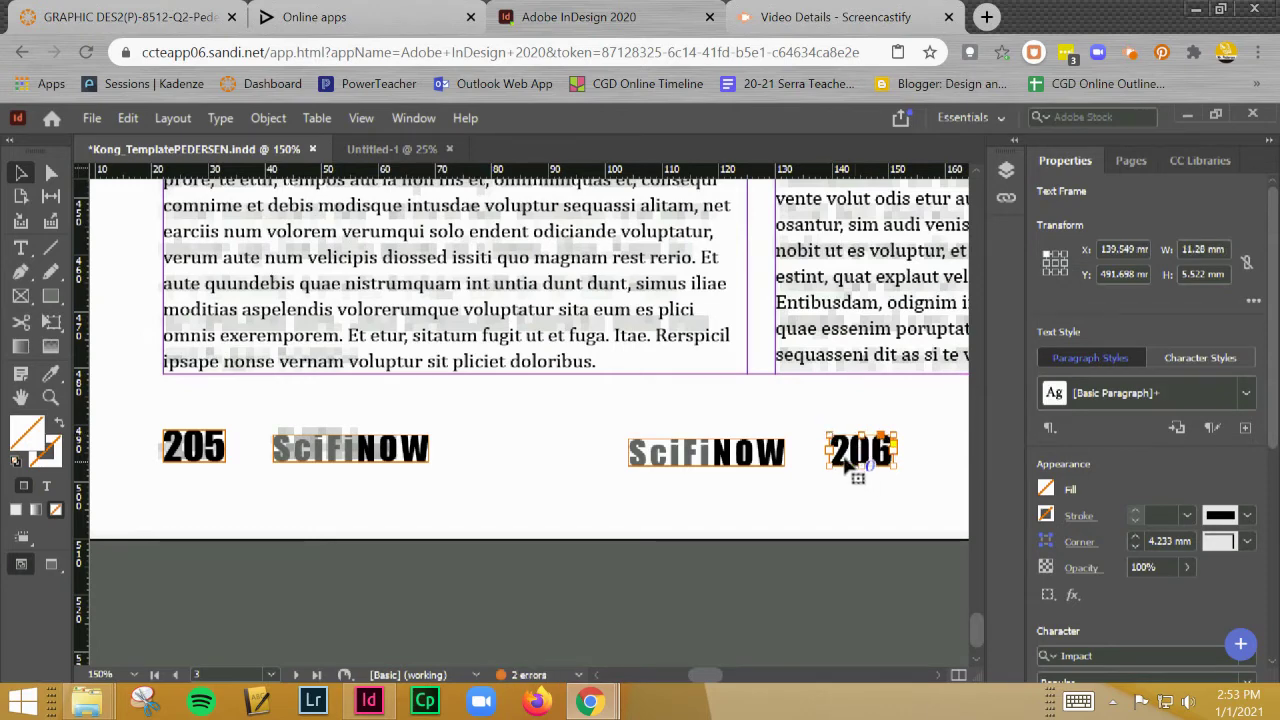
Move the SciFiNOW and 206 frames to the outer bottom corner of page 4, at X 649.029 mm, Y 493.686 mm
click(585, 375)
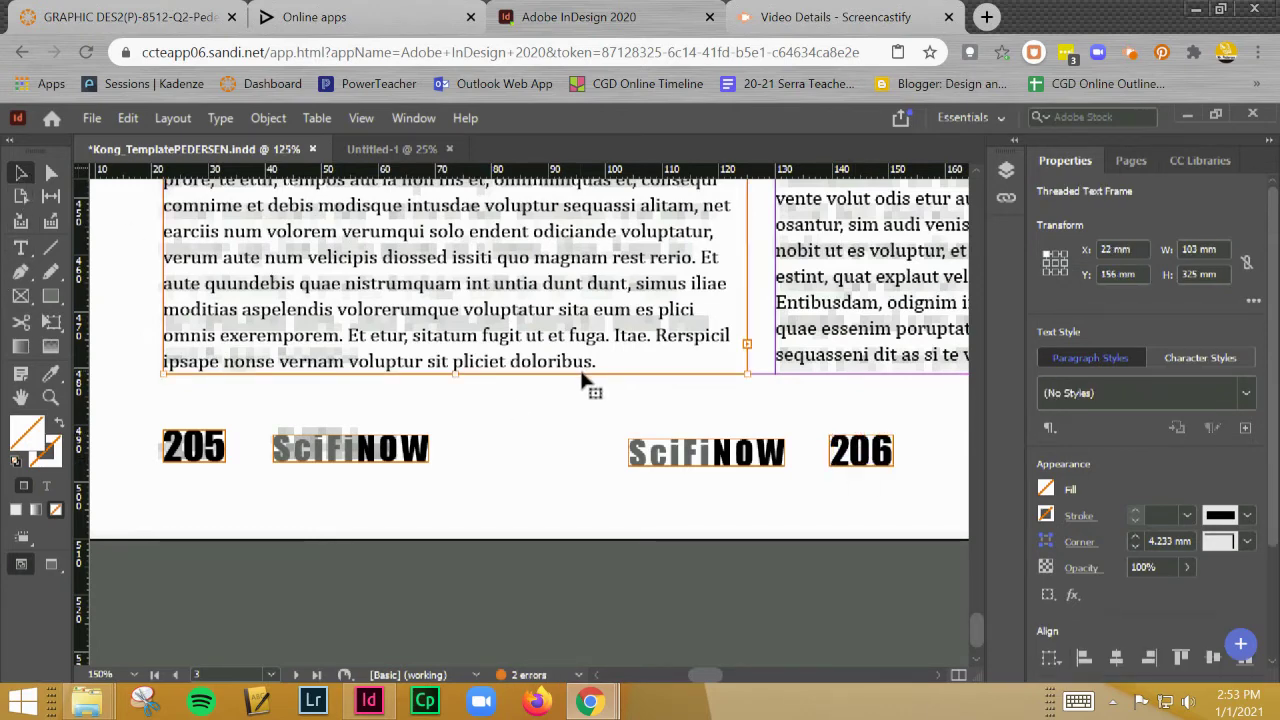
key(ctrl+minus)
key(ctrl+minus)
key(ctrl+minus)
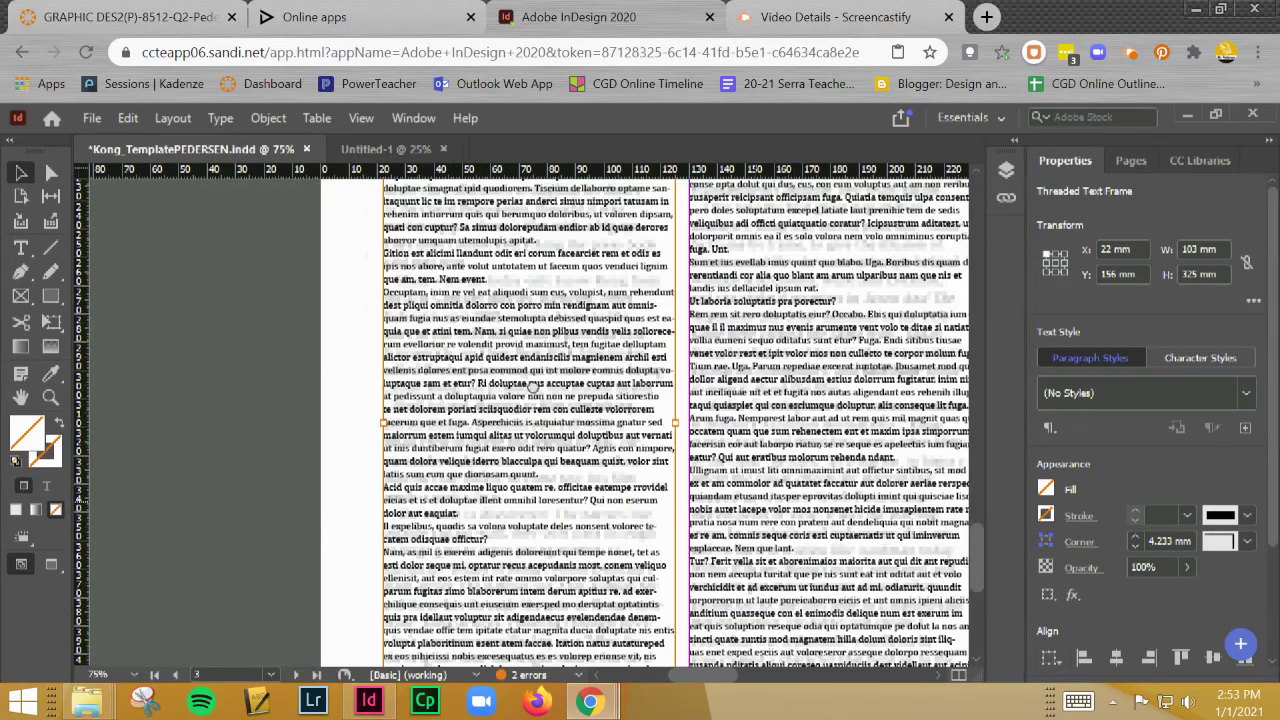
scroll(765, 510, down, 2)
scroll(356, 312, down, 2)
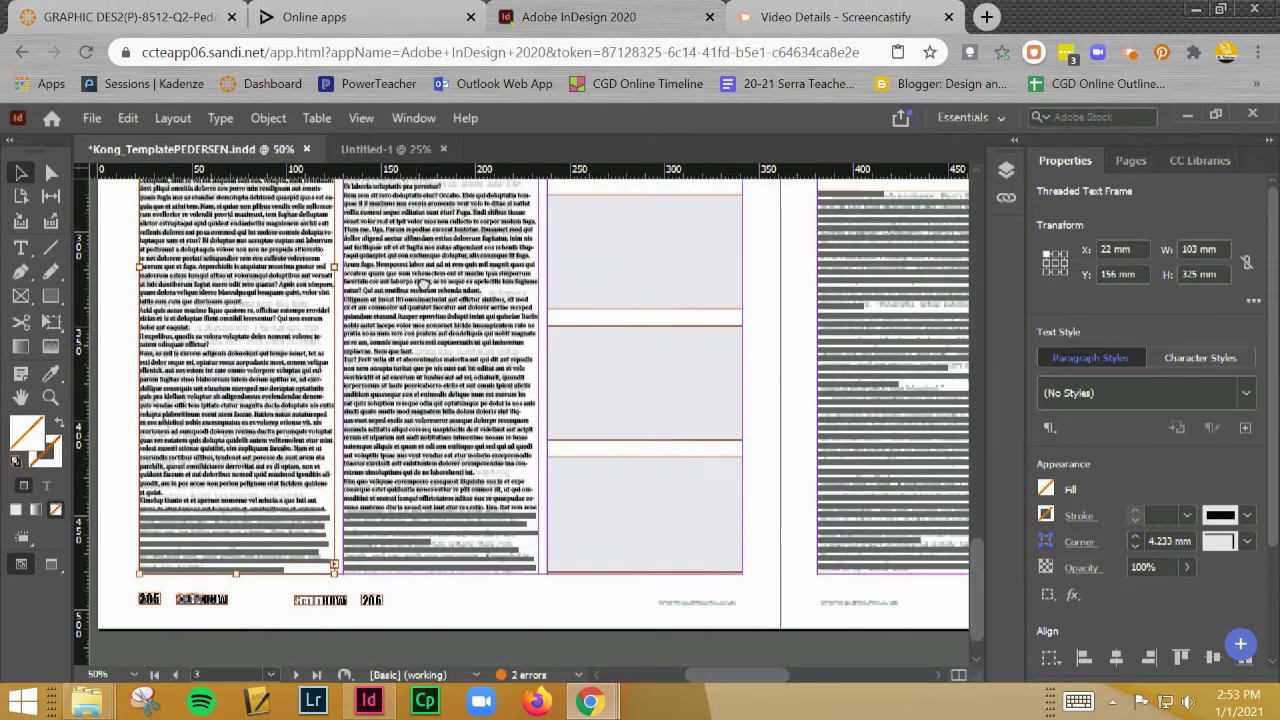
scroll(326, 369, right, 3)
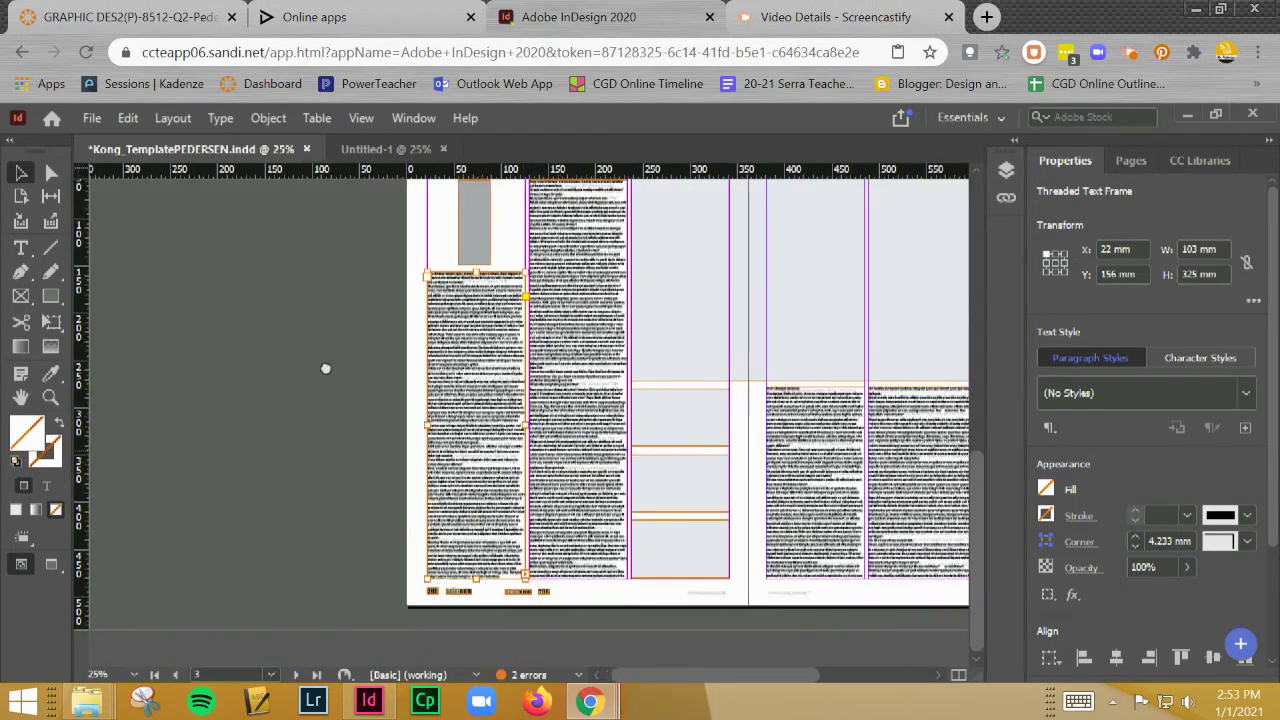
drag(319, 600, 797, 598)
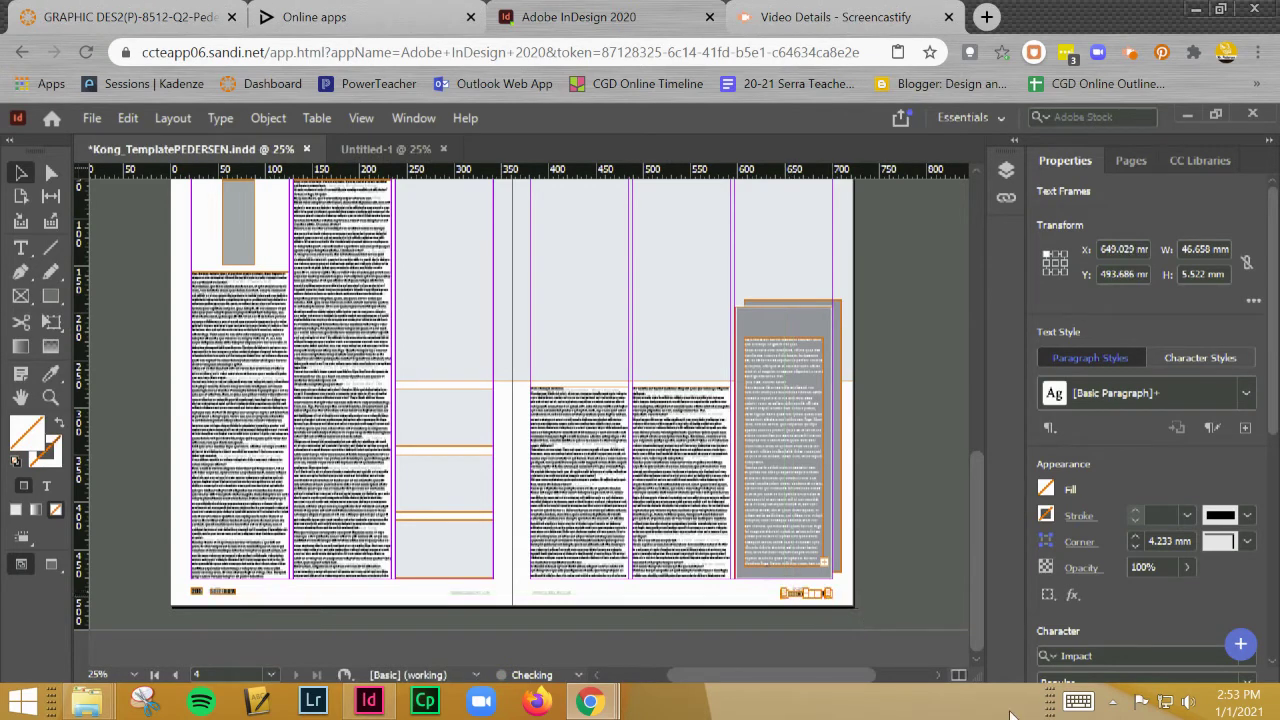
Position the SciFiNOW and 206 frames precisely over the blurred footer on page 4, at X 654.401 mm, Y 489.75 mm
key(ctrl+=)
key(ctrl+=)
key(ctrl+=)
key(ctrl+=)
key(ctrl+=)
key(ctrl+=)
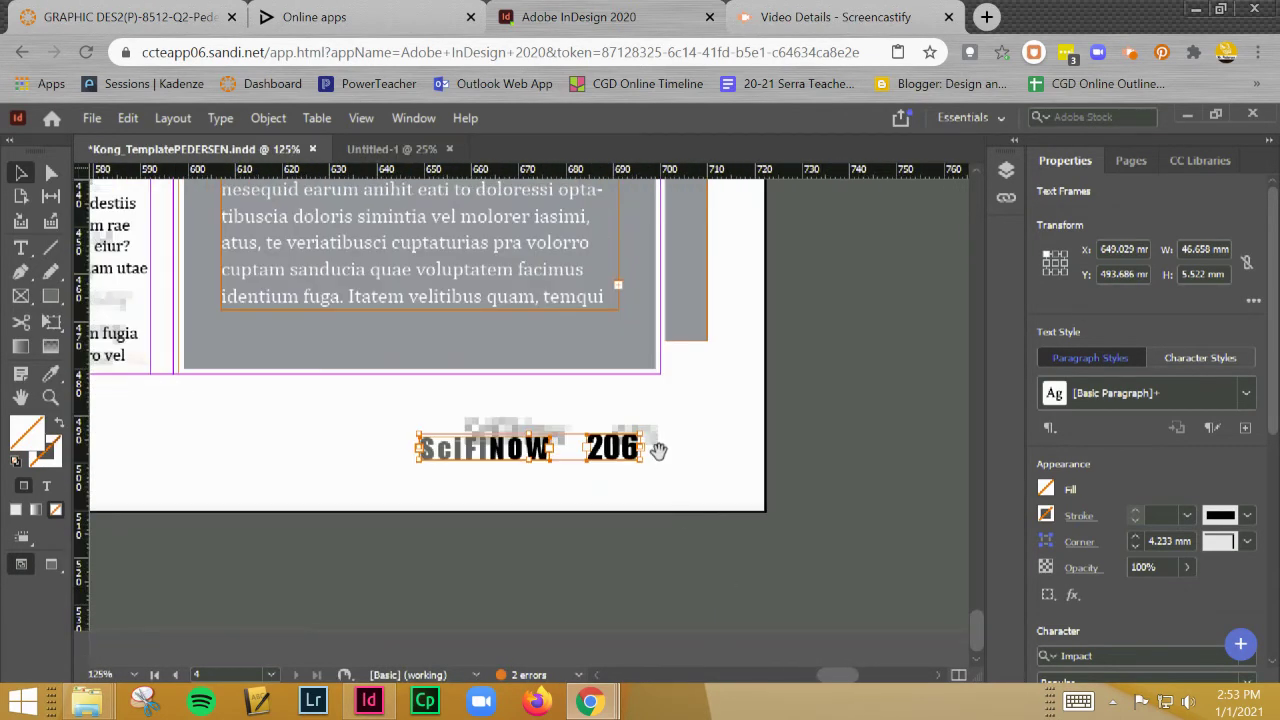
drag(659, 451, 608, 474)
click(714, 447)
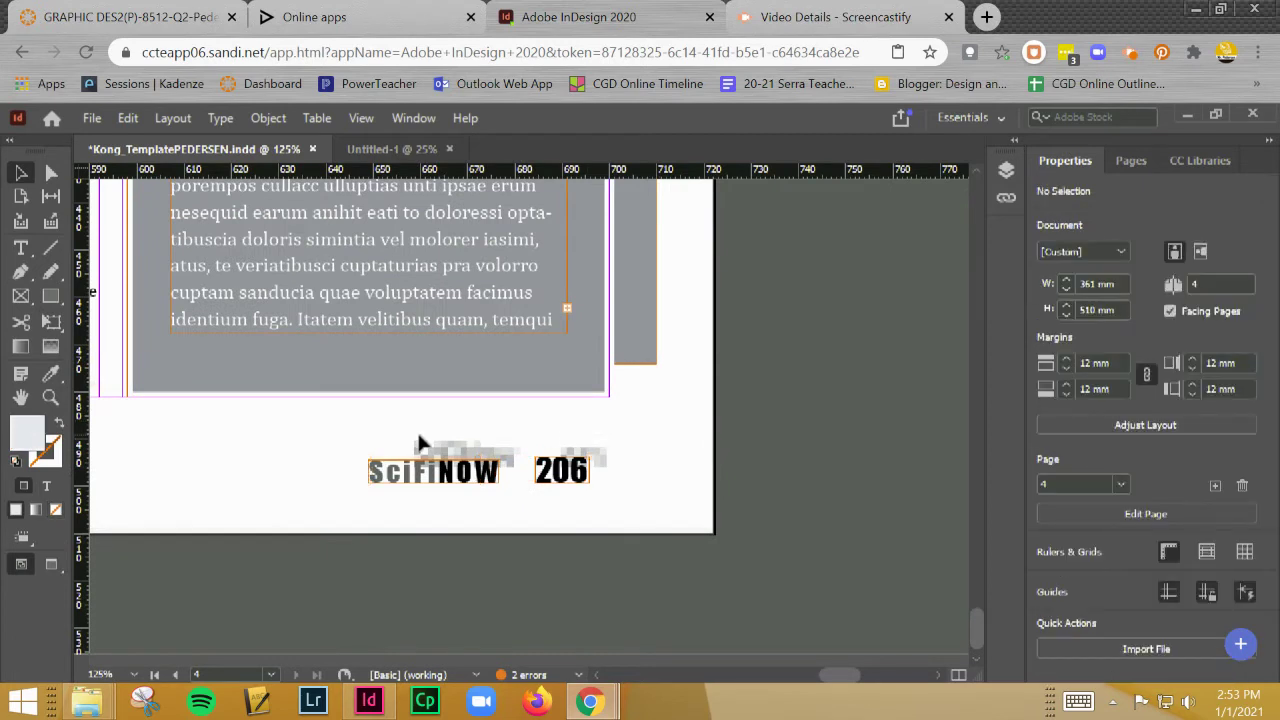
drag(420, 434, 609, 529)
drag(566, 480, 594, 458)
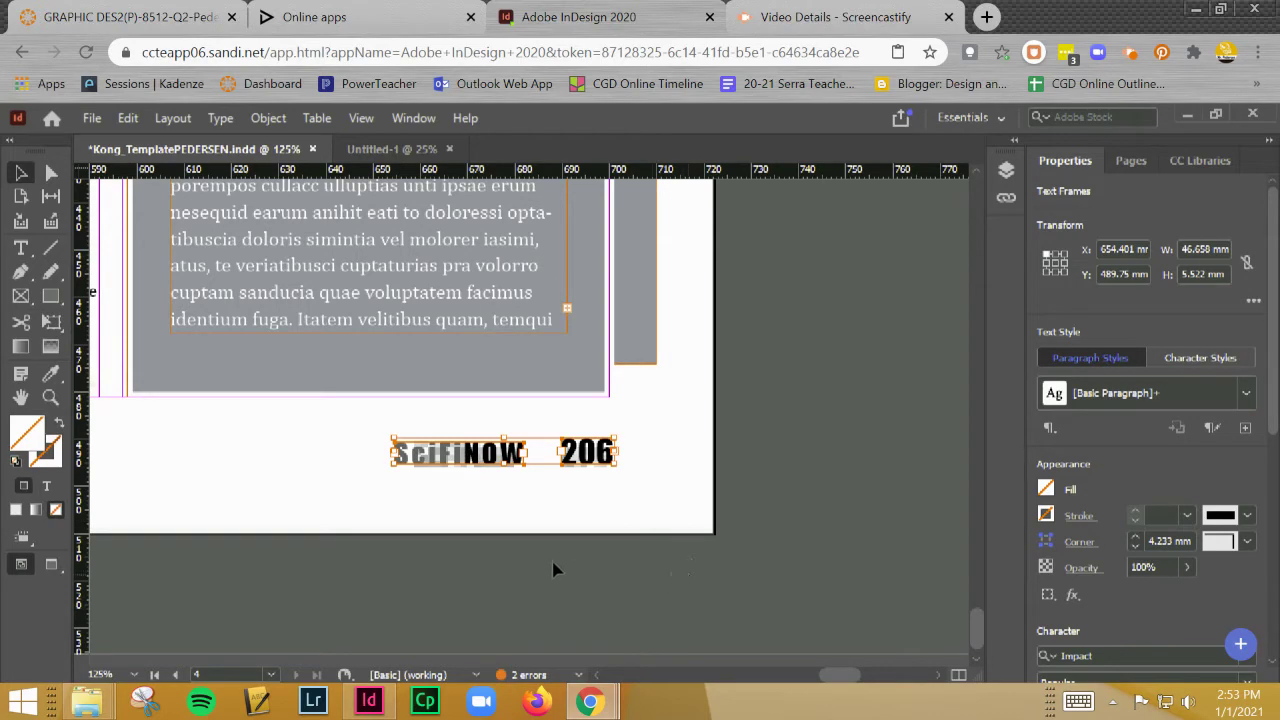
scroll(563, 468, down, 5)
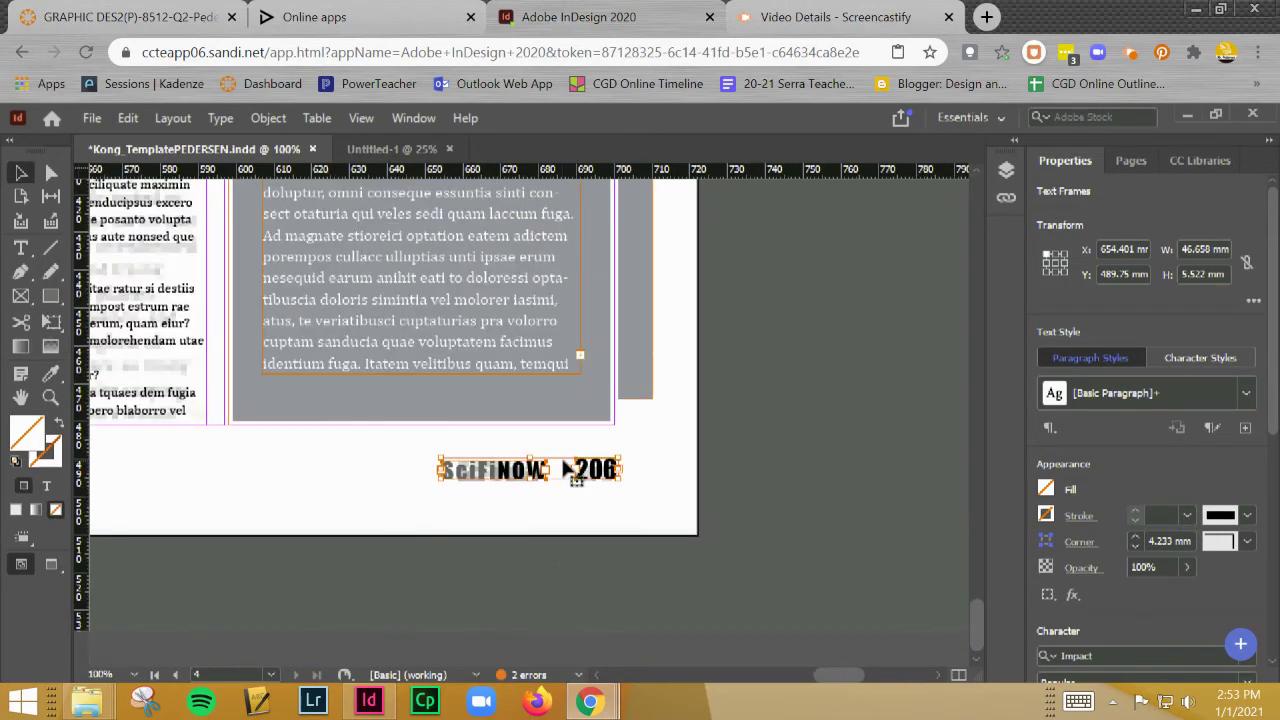
scroll(575, 508, left, 5)
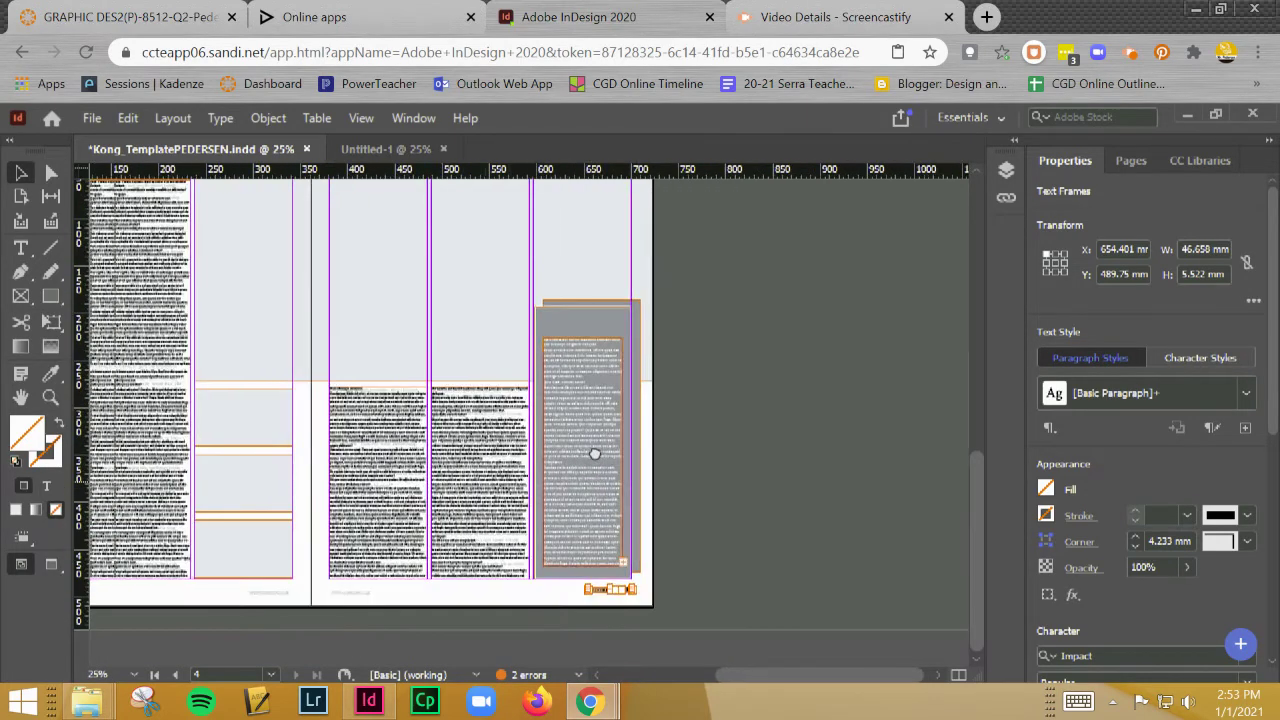
click(786, 628)
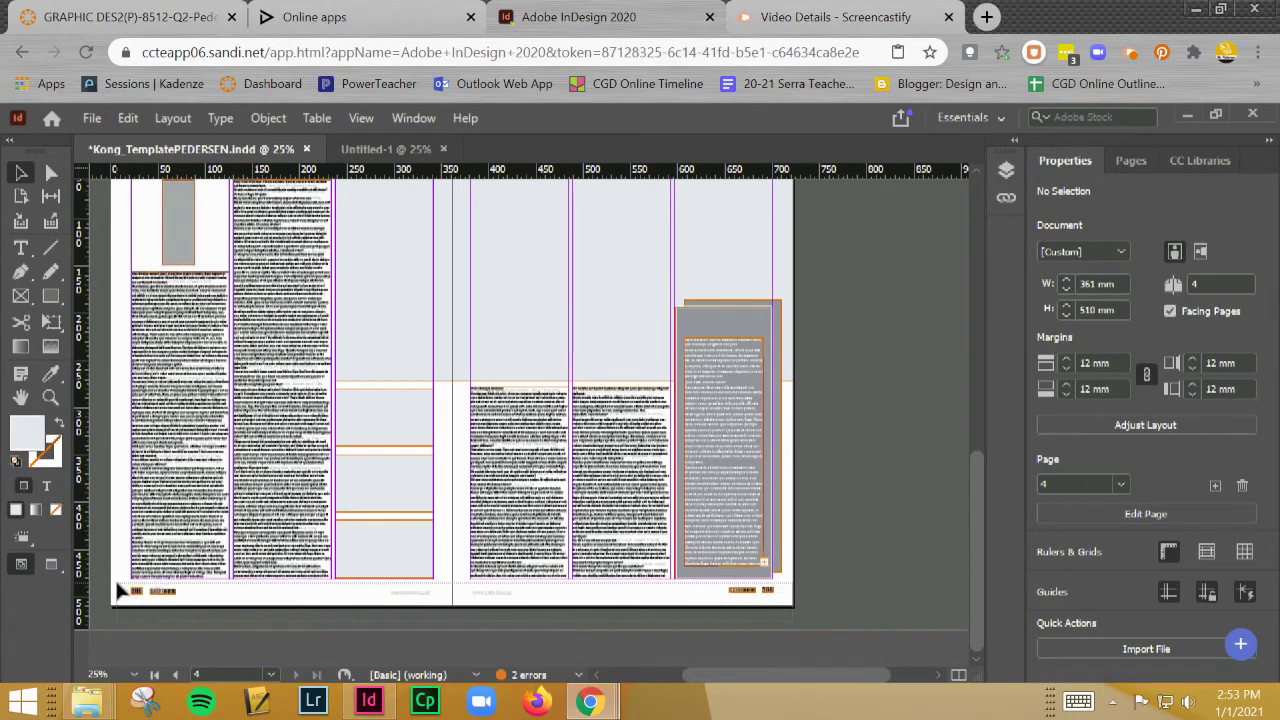
drag(118, 592, 708, 604)
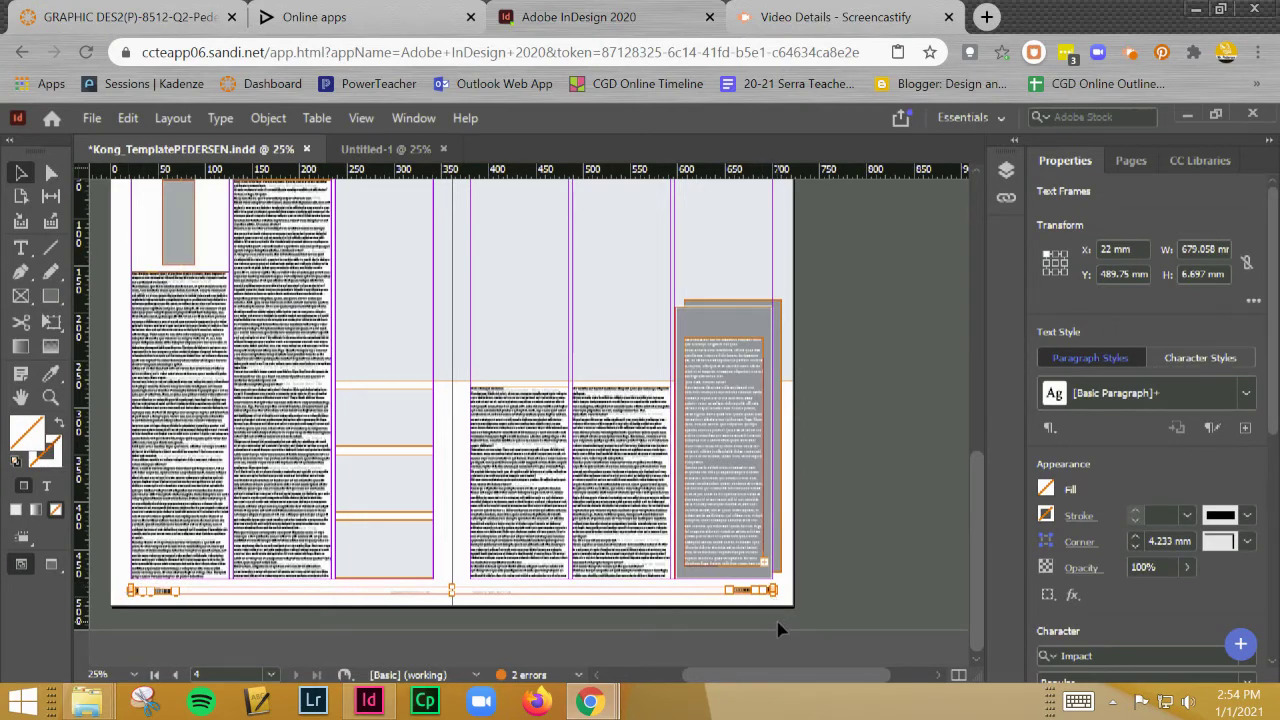
drag(780, 628, 124, 572)
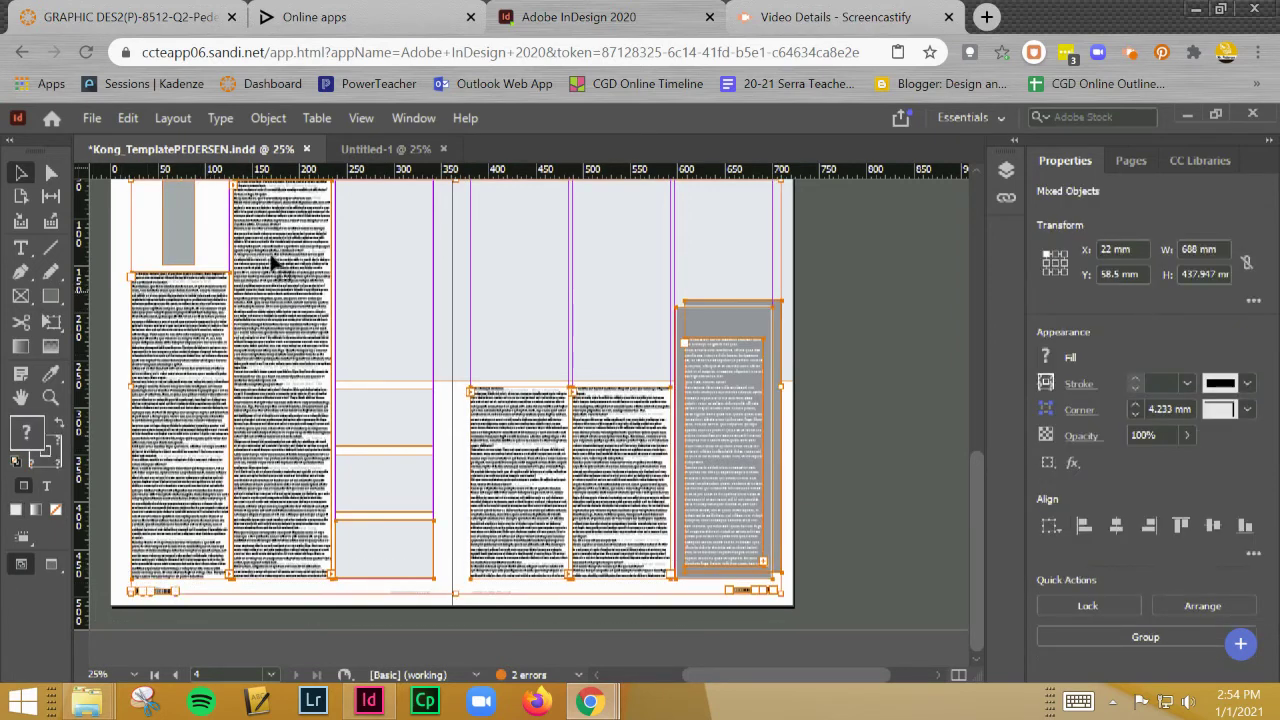
drag(762, 593, 774, 593)
click(779, 610)
key(ctrl+z)
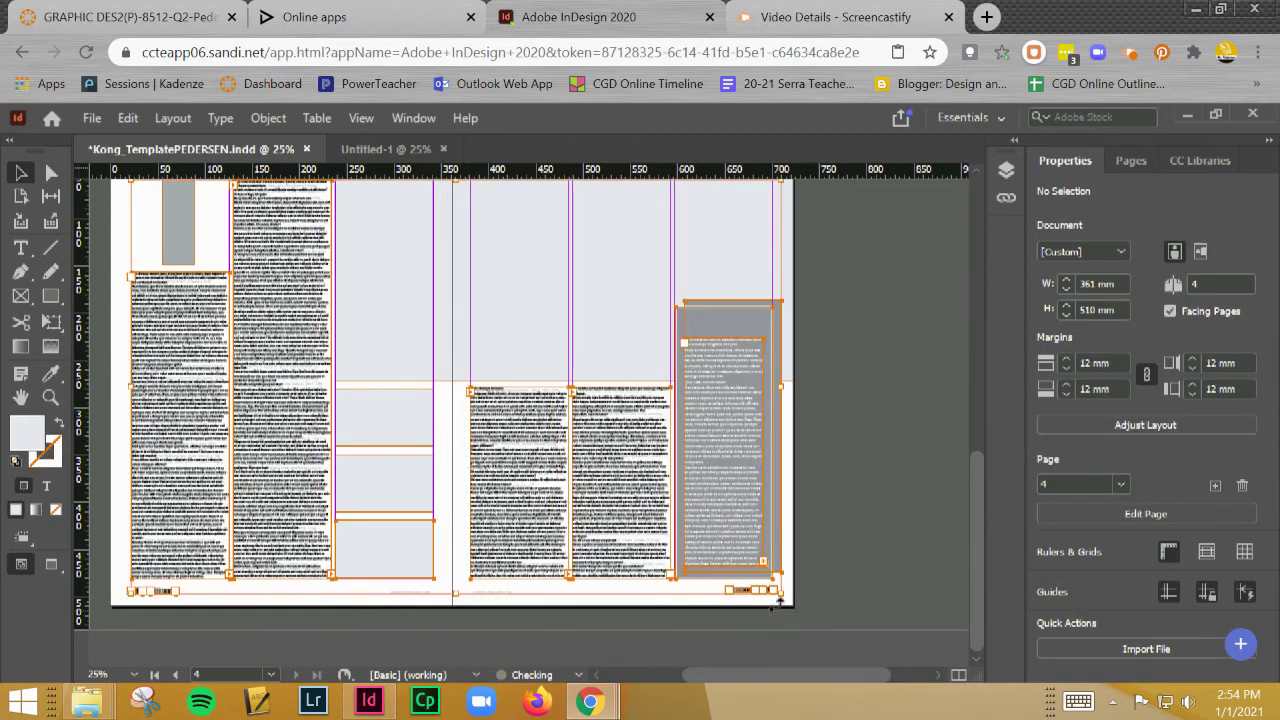
Align the footer text frames on both pages by their vertical centers and save the document
click(795, 626)
drag(692, 587, 110, 598)
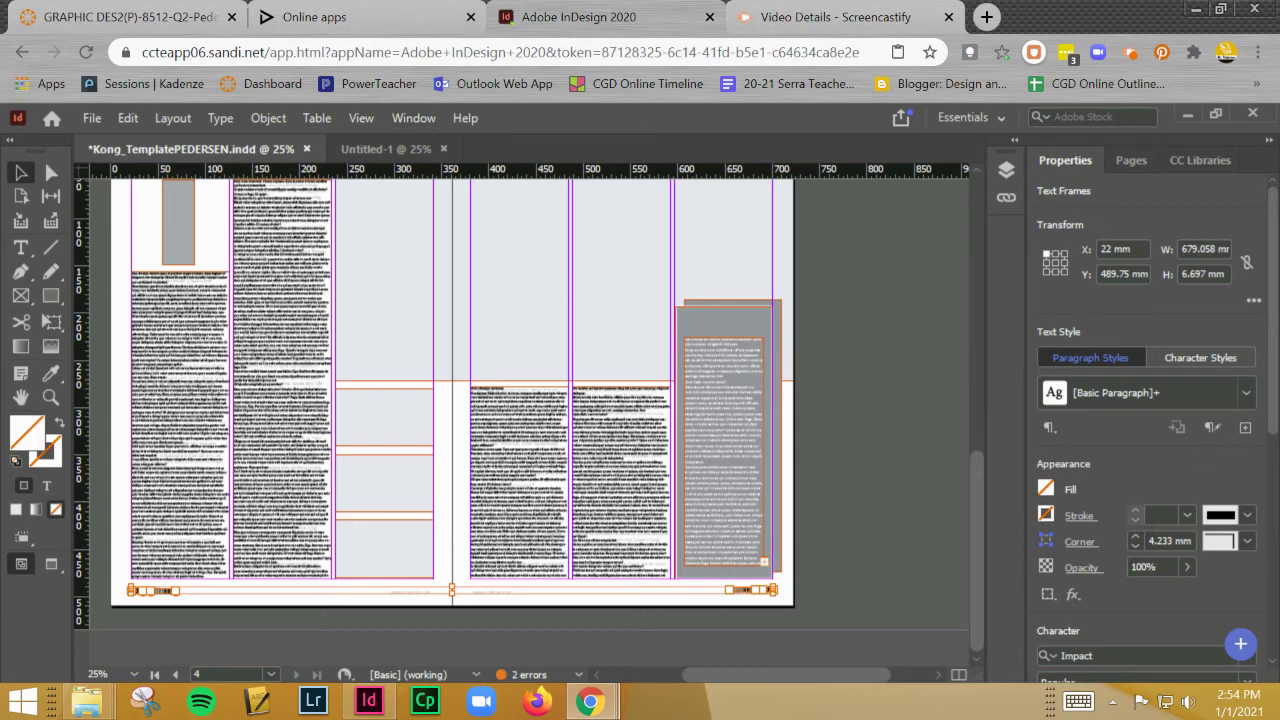
scroll(1147, 420, down, 5)
scroll(1152, 568, down, 4)
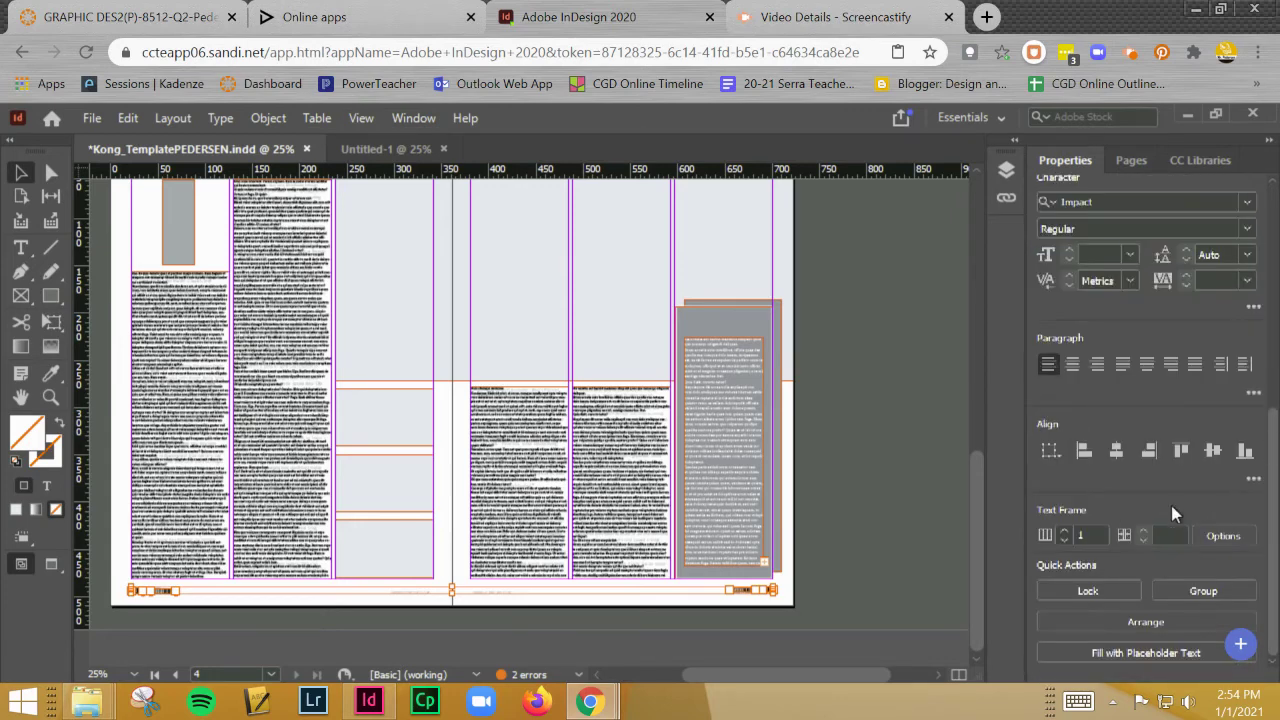
click(1212, 452)
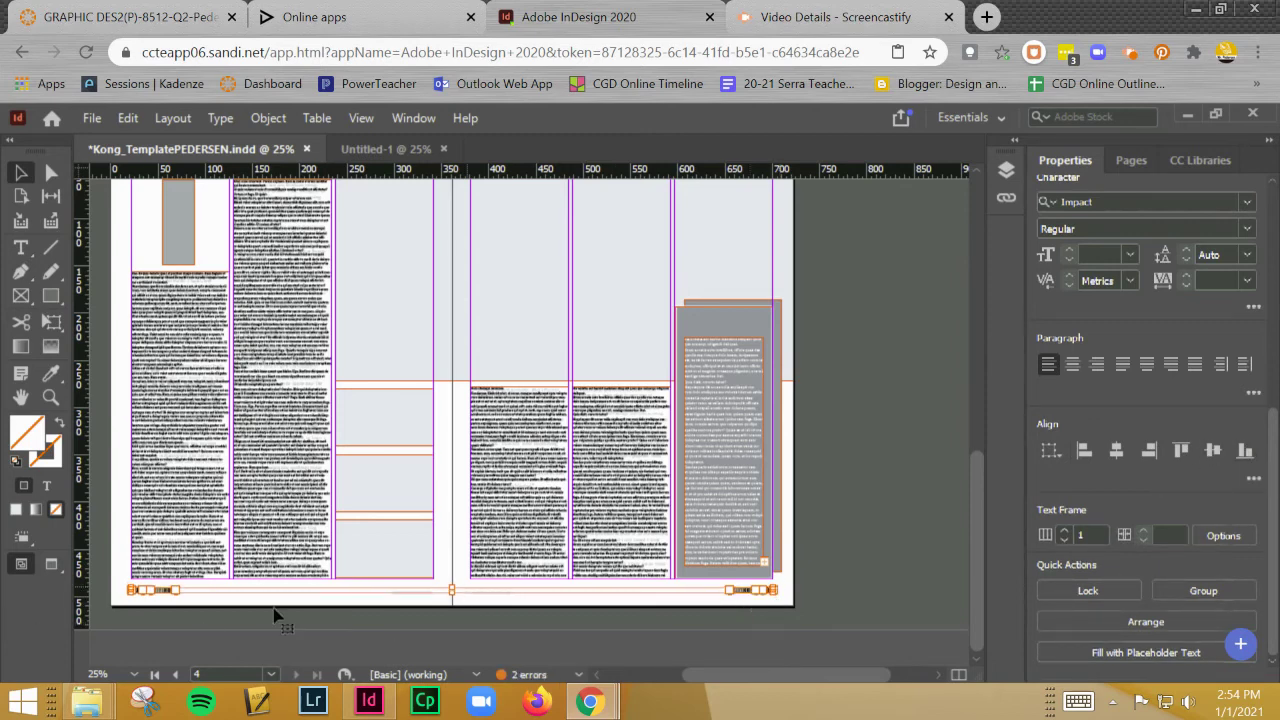
click(885, 420)
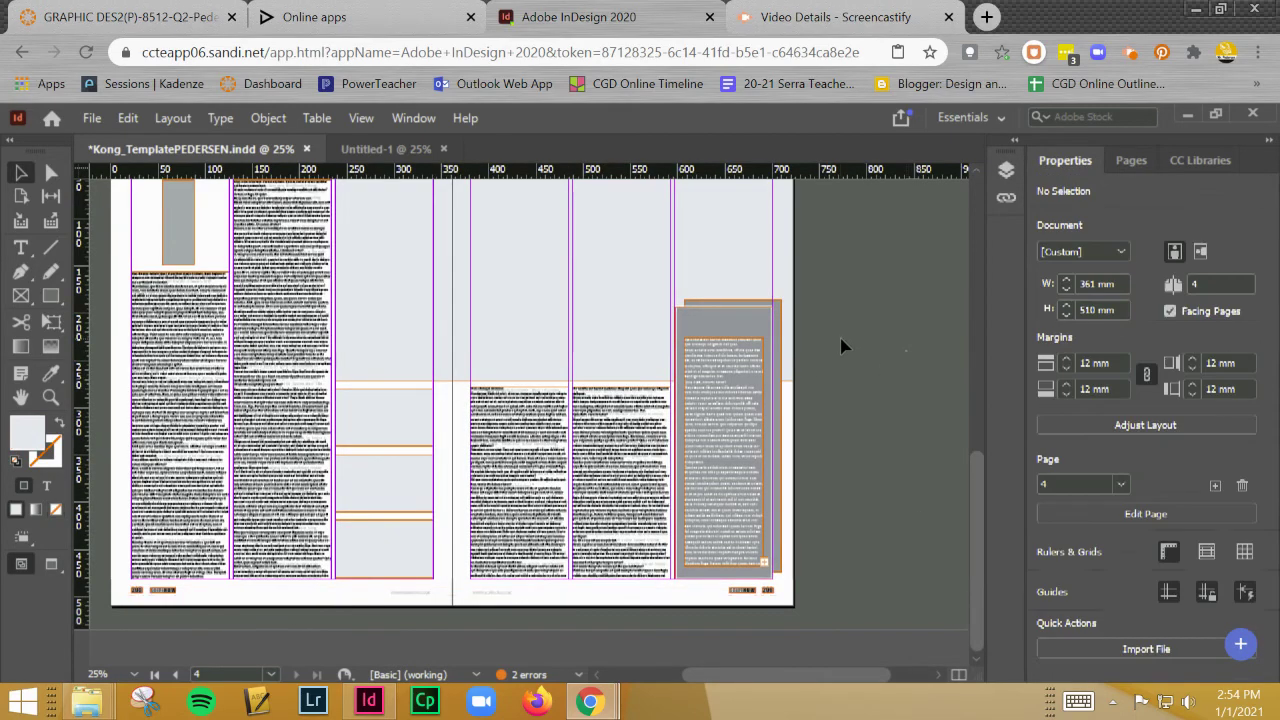
key(ctrl+s)
Review the King Kong opening spread and the article spread together in Preview mode, without guides and frame edges
scroll(911, 363, up, 4)
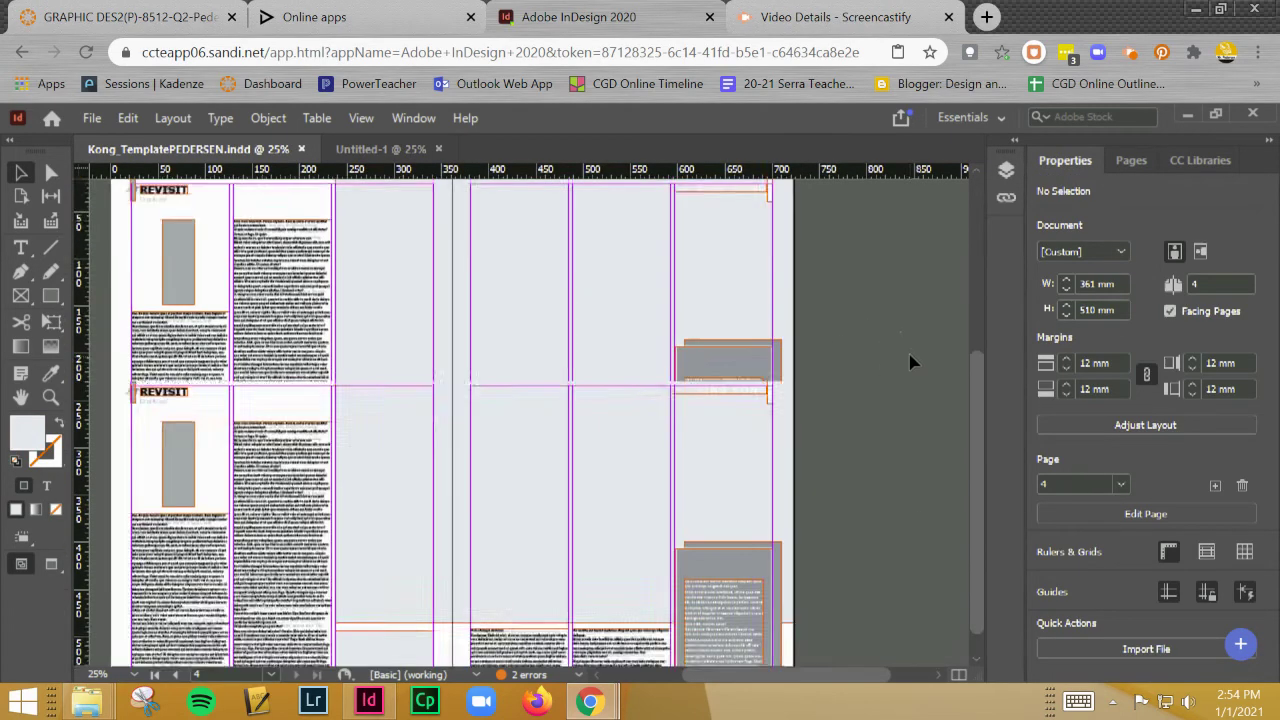
scroll(874, 354, down, 4)
scroll(872, 357, up, 5)
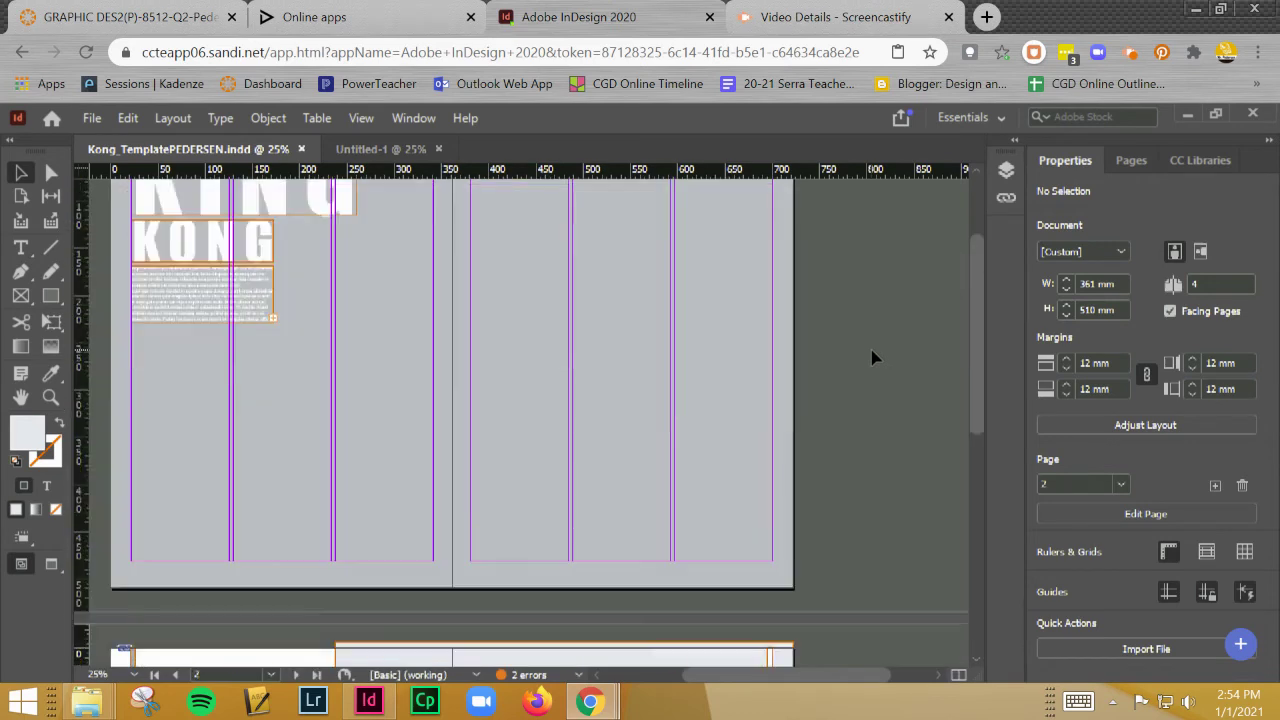
scroll(872, 357, down, 3)
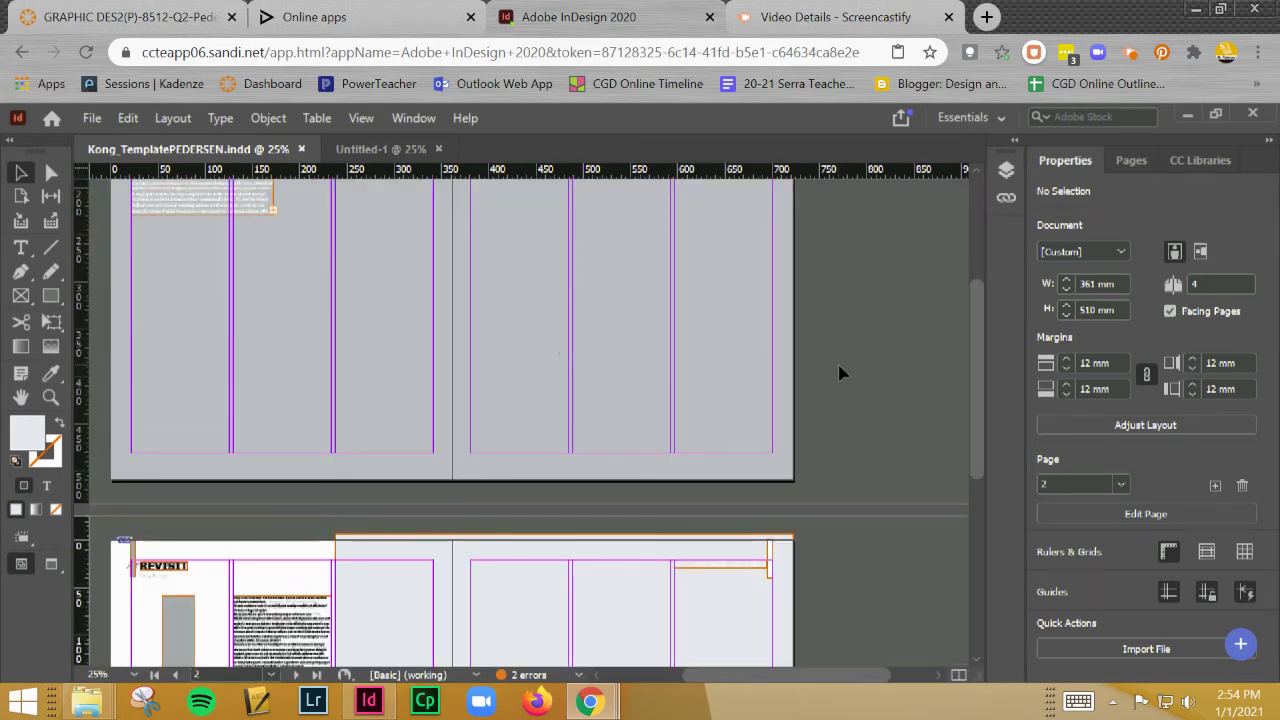
key(ctrl+minus)
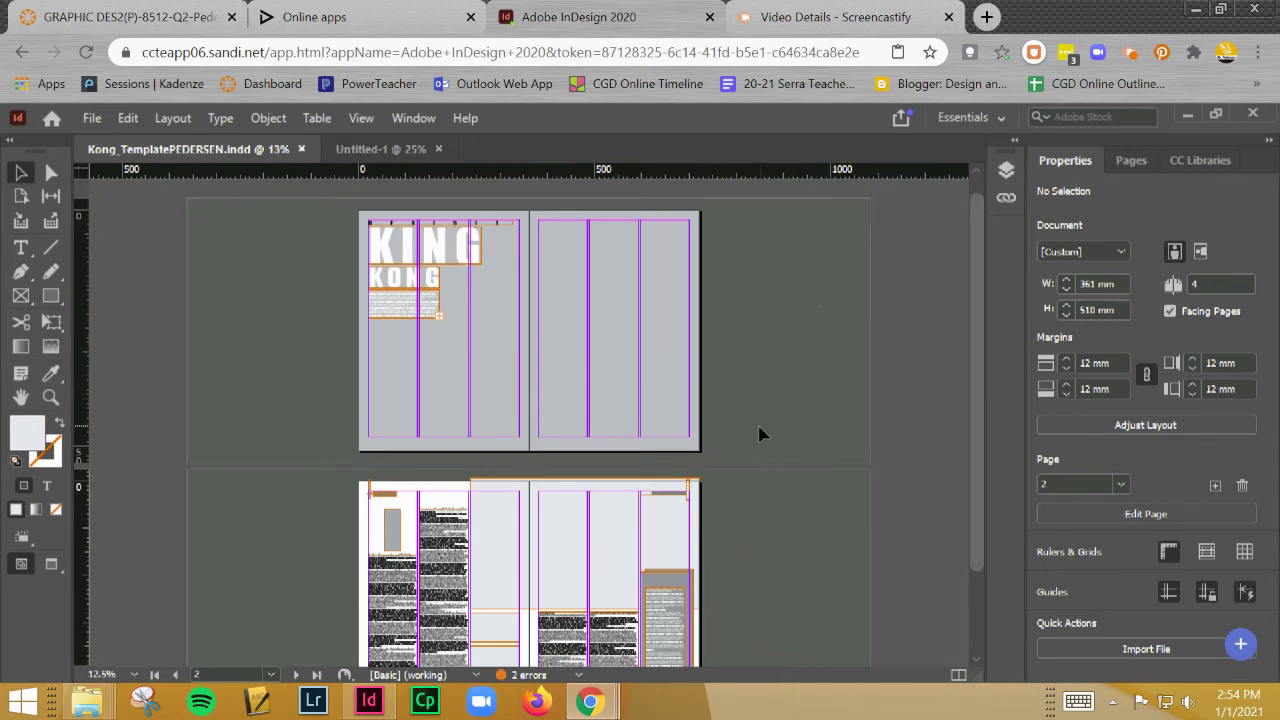
key(w)
scroll(610, 410, down, 2)
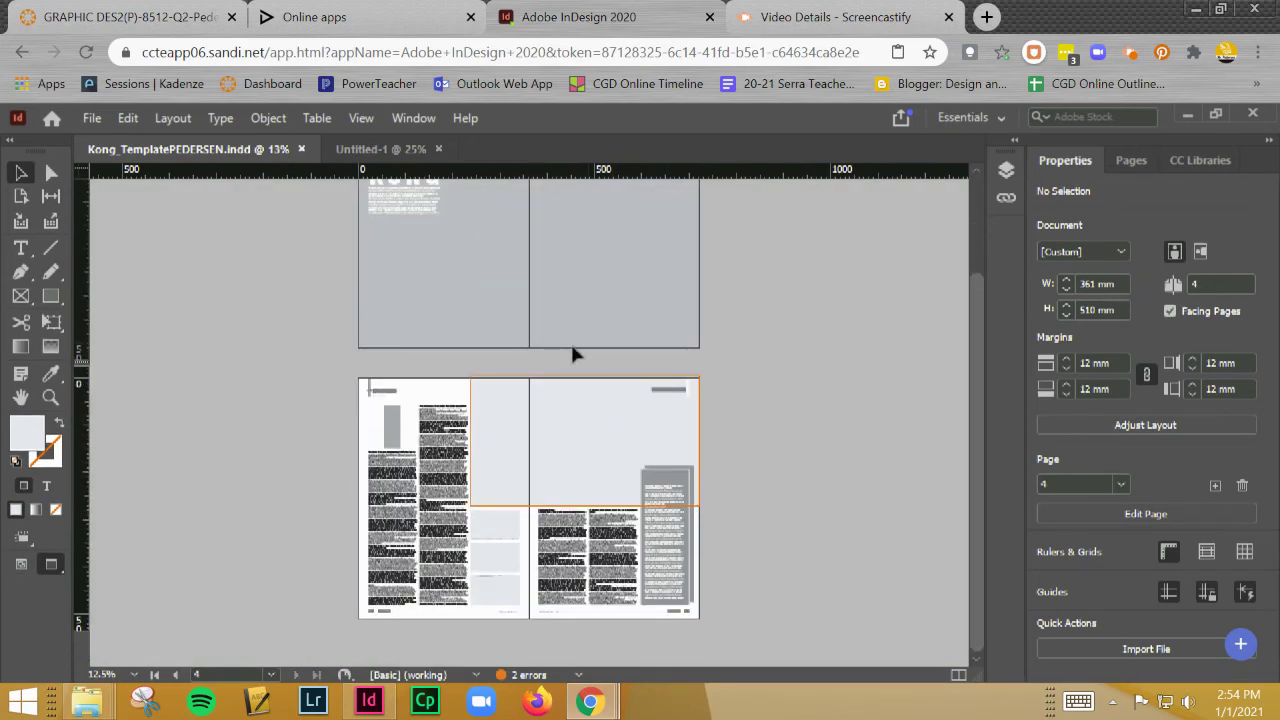
key(ctrl+alt+0)
drag(546, 348, 497, 465)
key(ctrl+minus)
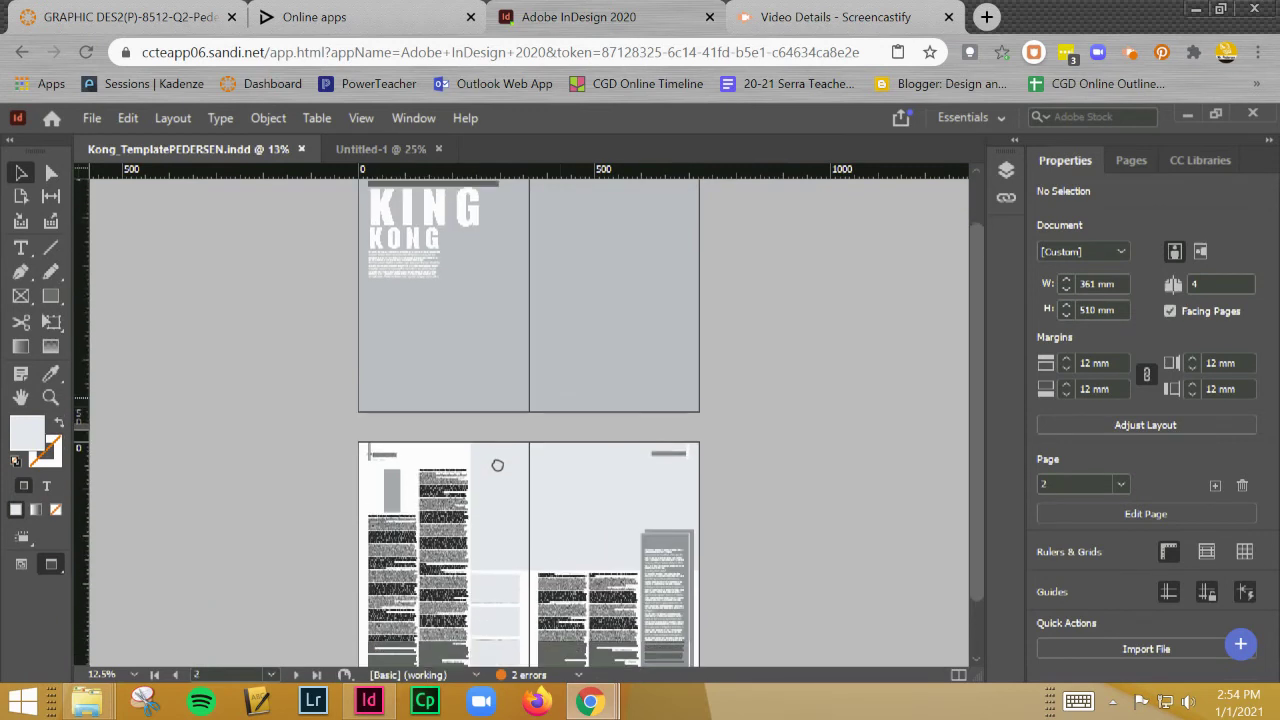
key(ctrl+minus)
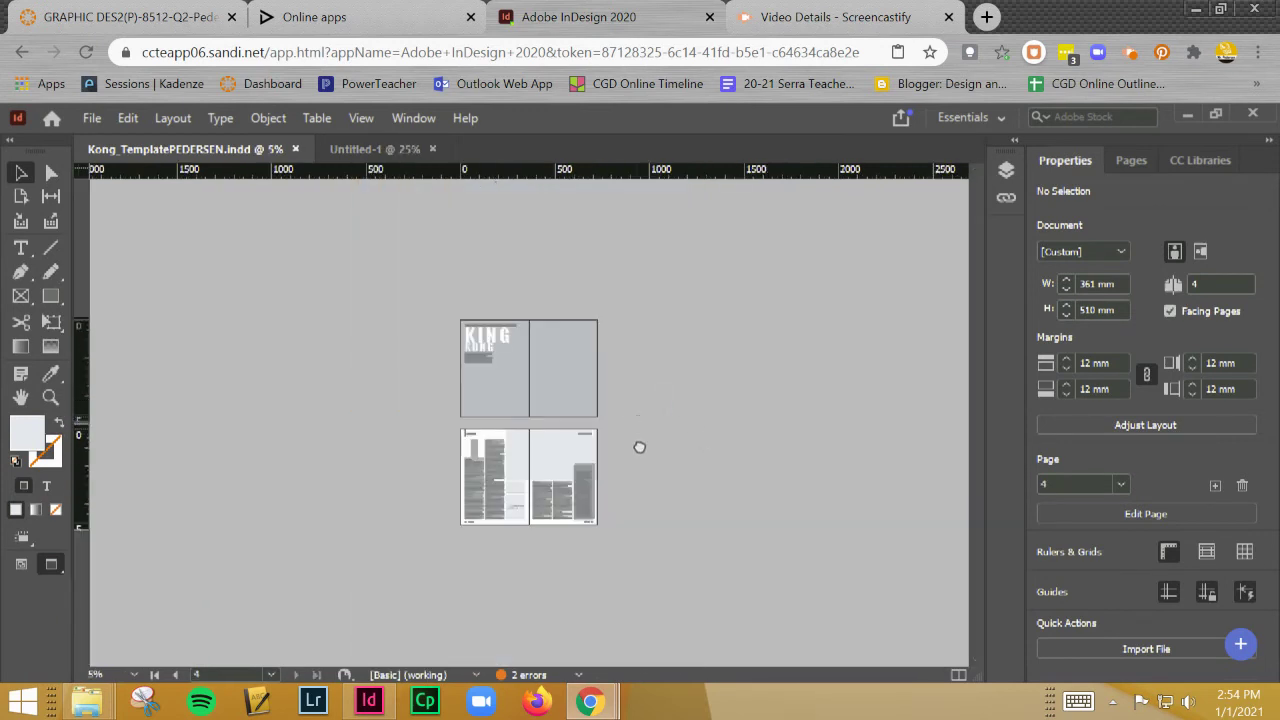